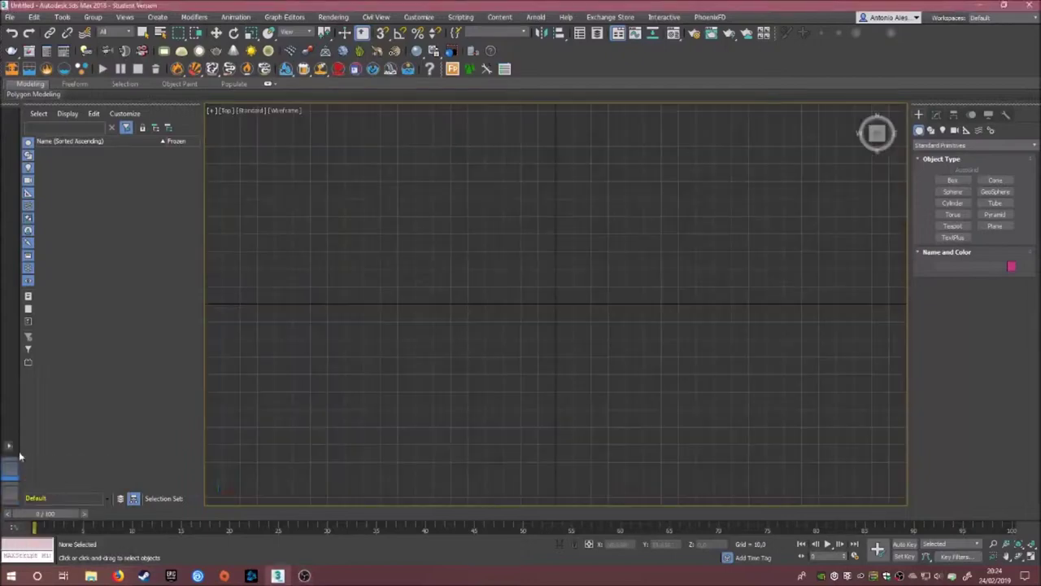
# Step: Create a 1000 x 1000 ground plane and open the Material Editor and V-Ray Render Setup
pyautogui.keyDown('alt'); pyautogui.moveTo(458, 366); pyautogui.dragTo(492, 400, button='middle'); pyautogui.keyUp('alt')
pyautogui.click(995, 225)
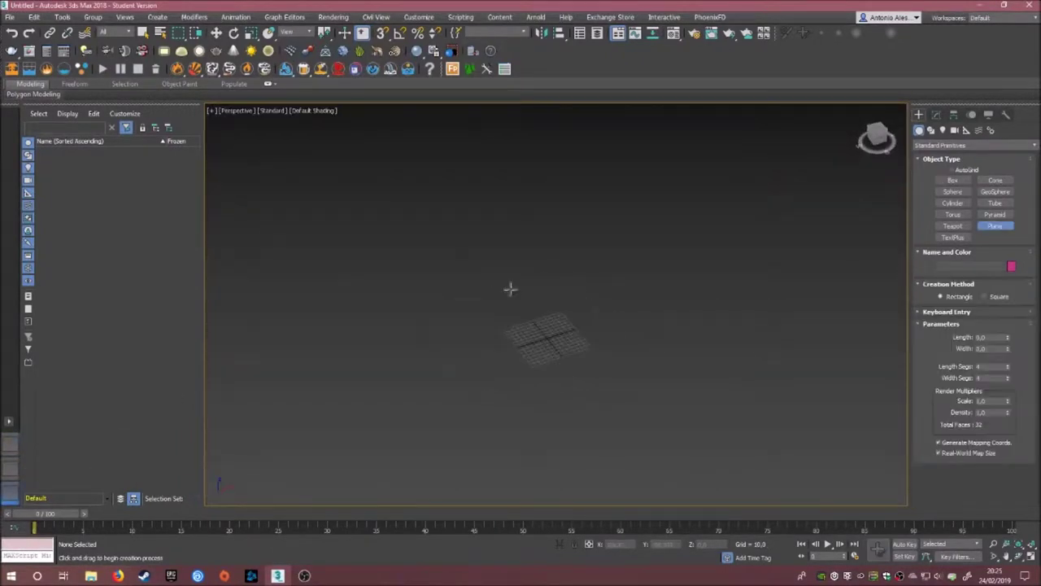
pyautogui.moveTo(498, 396); pyautogui.dragTo(597, 219)
pyautogui.click(936, 114)
pyautogui.press('Return')
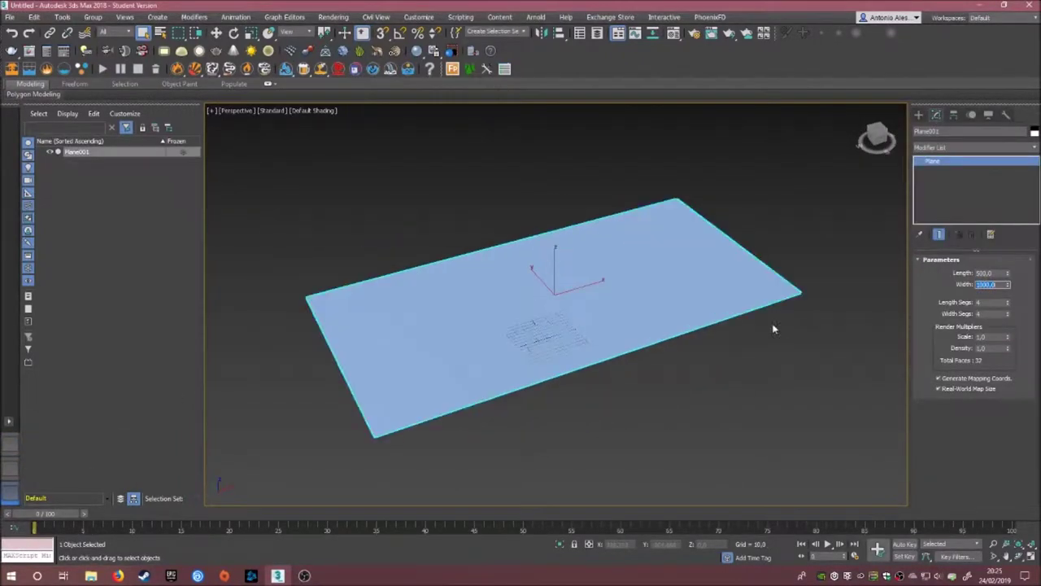
pyautogui.press('m')
pyautogui.press('F10')
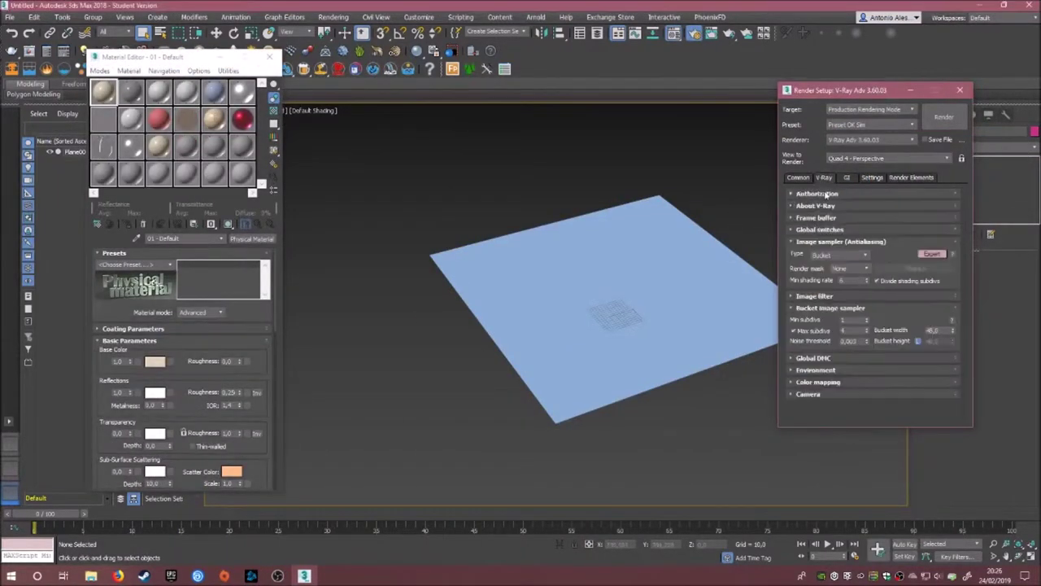
# Step: Change the sample material to a VRayMtl and enlarge its preview
pyautogui.click(959, 89)
pyautogui.click(251, 238)
pyautogui.click(499, 432)
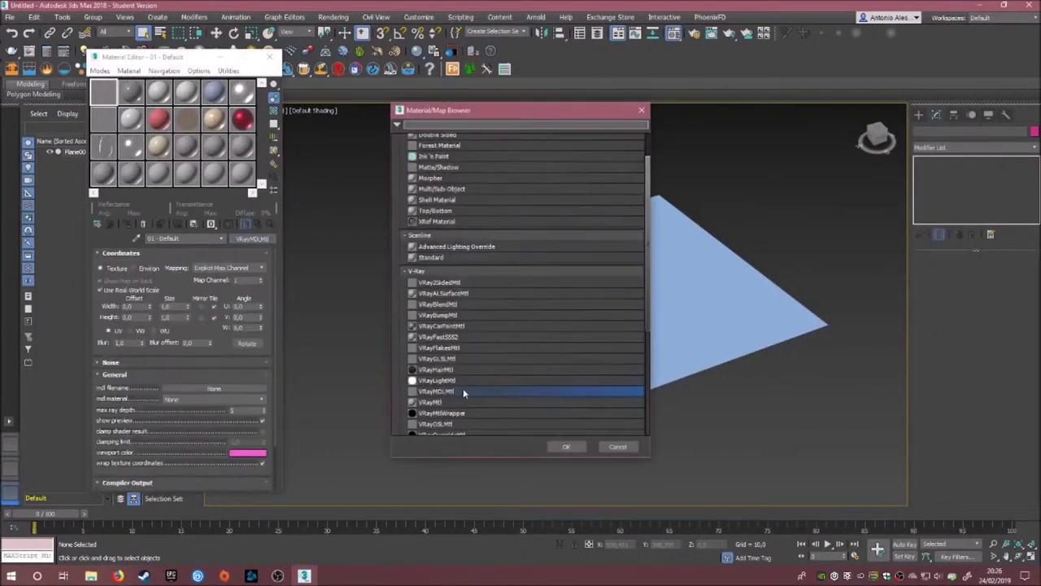
pyautogui.click(566, 446)
pyautogui.doubleClick(103, 91)
# Step: Load the grass colour image as a bitmap in the Diffuse slot
pyautogui.click(162, 272)
pyautogui.doubleClick(442, 154)
pyautogui.click(93, 104)
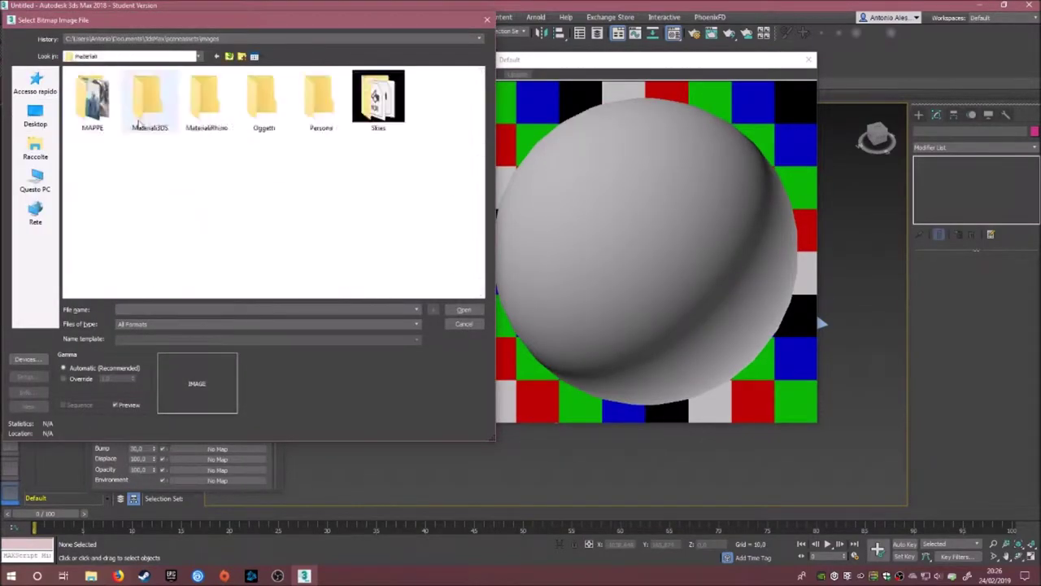
pyautogui.click(86, 216)
pyautogui.doubleClick(87, 216)
pyautogui.click(136, 238)
# Step: Add grass bump and displacement bitmaps, with a displacement amount of 5
pyautogui.click(162, 383)
pyautogui.doubleClick(442, 155)
pyautogui.doubleClick(372, 220)
pyautogui.scroll(-10, 179, 366)
pyautogui.click(217, 459)
pyautogui.doubleClick(442, 154)
pyautogui.doubleClick(371, 220)
pyautogui.doubleClick(140, 458)
pyautogui.write('5')
# Step: Assign the garden material to the plane and add a UVW Map modifier
pyautogui.click(810, 59)
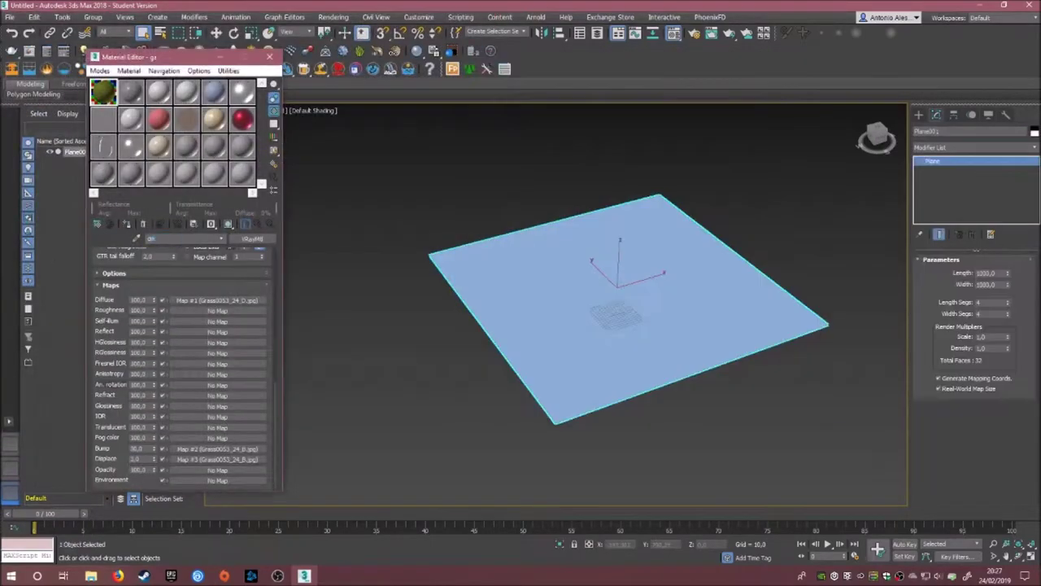
pyautogui.click(228, 224)
pyautogui.click(976, 147)
pyautogui.scroll(5, 620, 372)
pyautogui.scroll(-4, 620, 372)
pyautogui.scroll(-2, 594, 378)
pyautogui.scroll(-3, 569, 387)
pyautogui.hotkey('ctrl', 'd')
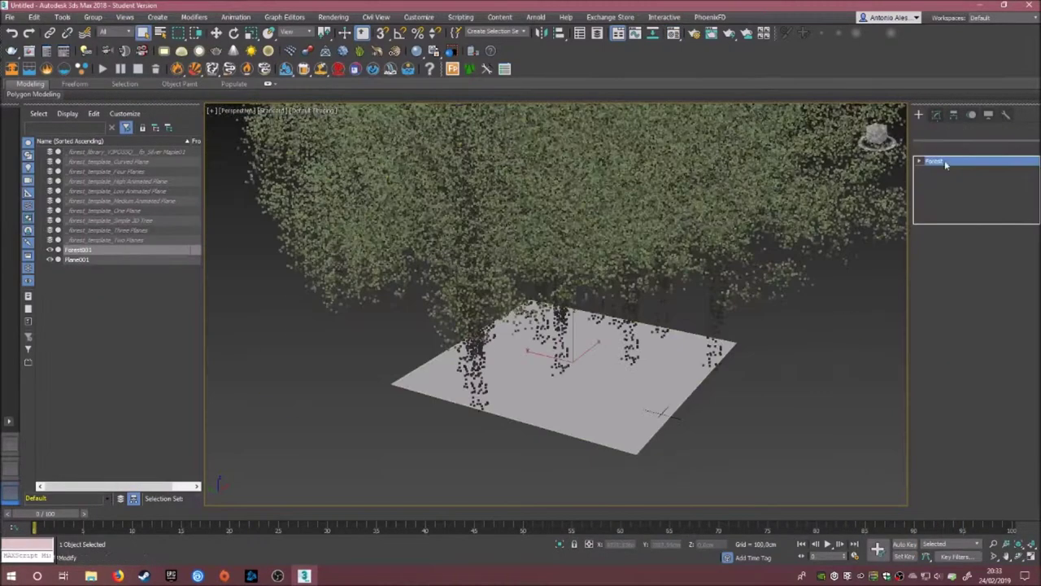
# Step: Select the Forest001 tree scatter object
pyautogui.scroll(-5, 719, 367)
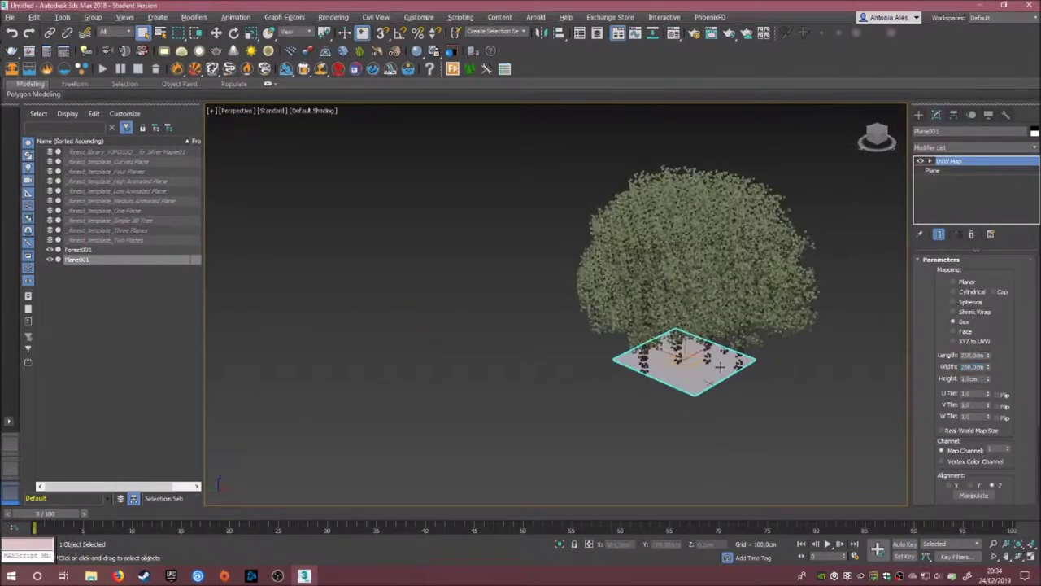
pyautogui.click(776, 306)
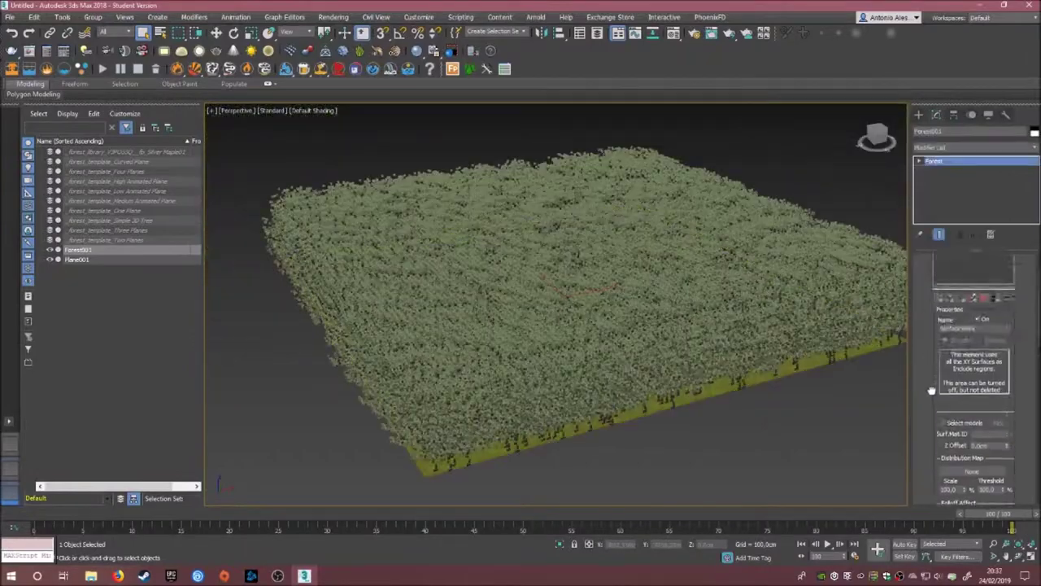
# Step: Orbit the Perspective view to inspect the dense forest from several angles
pyautogui.moveTo(932, 390); pyautogui.dragTo(928, 309)
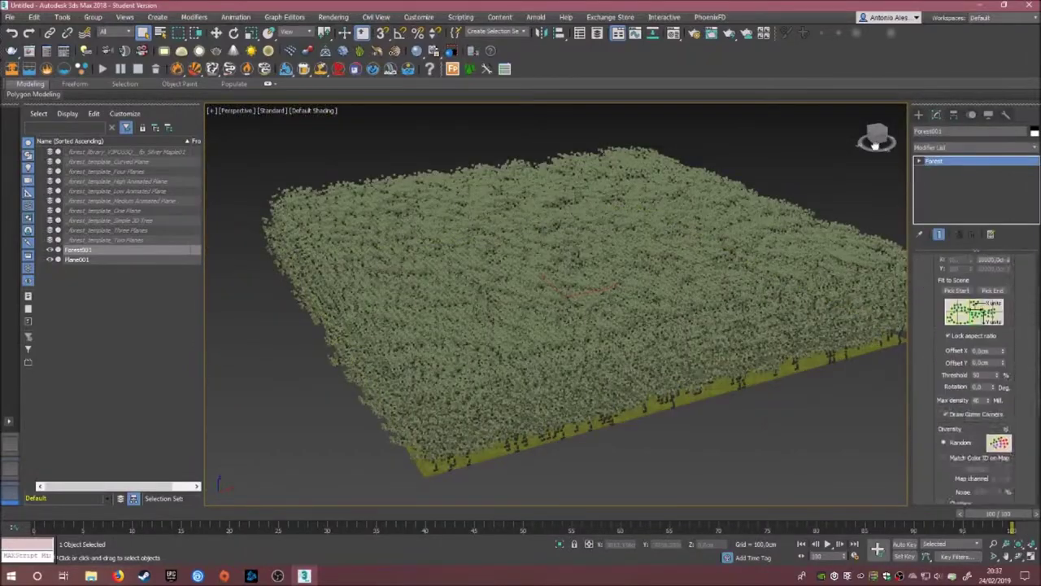
pyautogui.moveTo(922, 364); pyautogui.dragTo(921, 259)
pyautogui.moveTo(569, 431)
pyautogui.keyDown('alt'); pyautogui.mouseDown(button='middle')
pyautogui.moveTo(581, 372)
pyautogui.moveTo(581, 439)
pyautogui.mouseUp(button='middle'); pyautogui.keyUp('alt')
pyautogui.moveTo(929, 462)
pyautogui.mouseDown()
pyautogui.moveTo(928, 450)
pyautogui.moveTo(929, 510)
pyautogui.mouseUp()
pyautogui.moveTo(634, 377)
pyautogui.keyDown('alt'); pyautogui.mouseDown(button='middle')
pyautogui.moveTo(639, 317)
pyautogui.moveTo(639, 382)
pyautogui.mouseUp(button='middle'); pyautogui.keyUp('alt')
# Step: Place a targeted physical camera looking across the grass toward the trees and adjust its parameters
pyautogui.press('t')
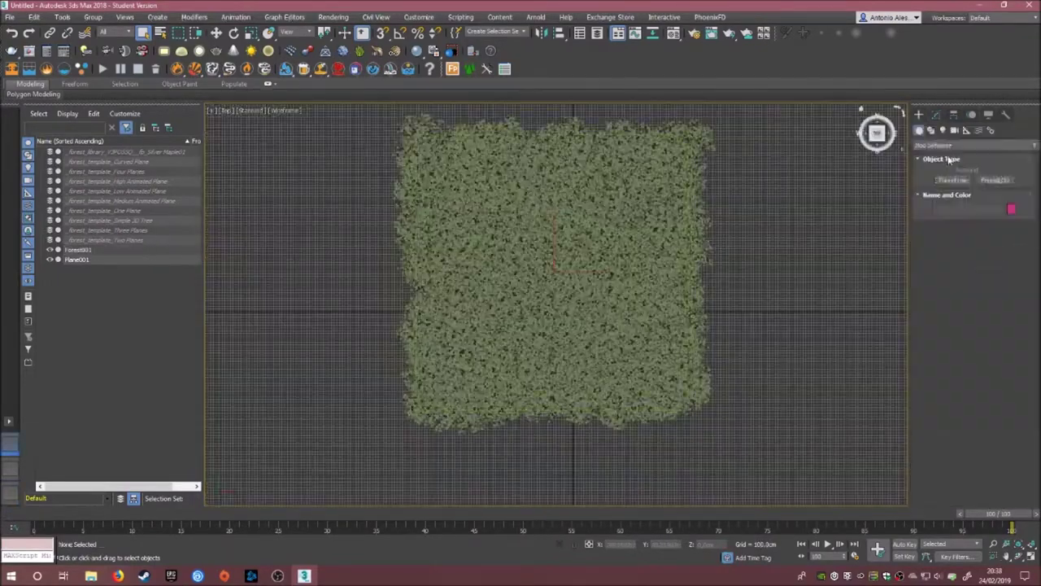
pyautogui.click(953, 180)
pyautogui.press('c')
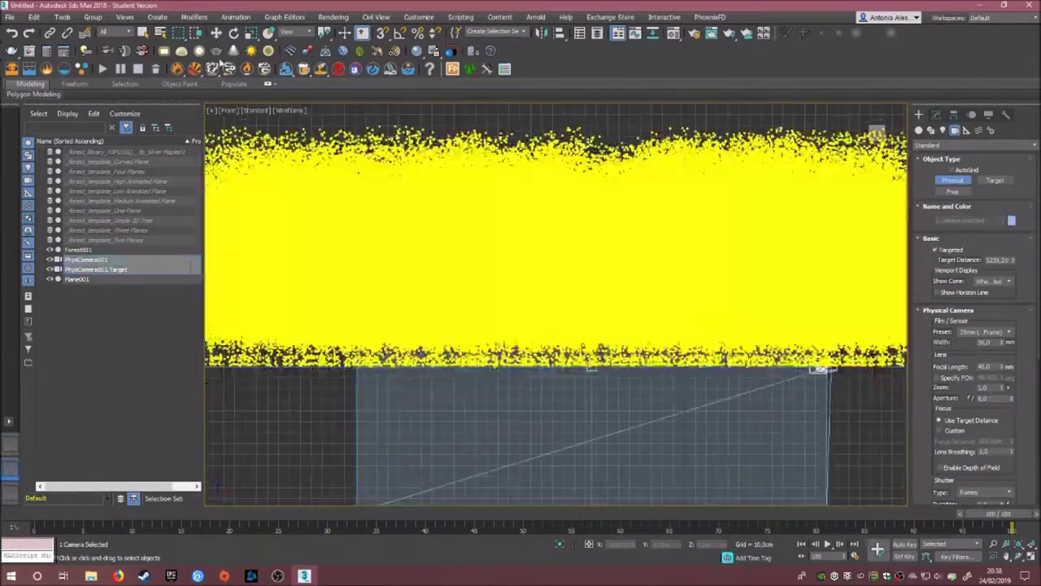
pyautogui.press('w')
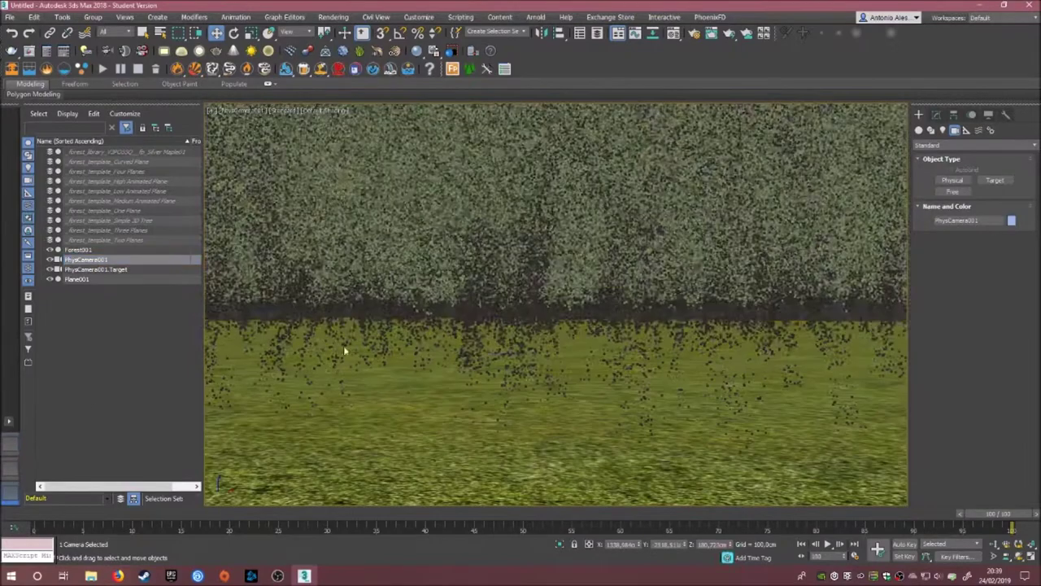
pyautogui.click(936, 114)
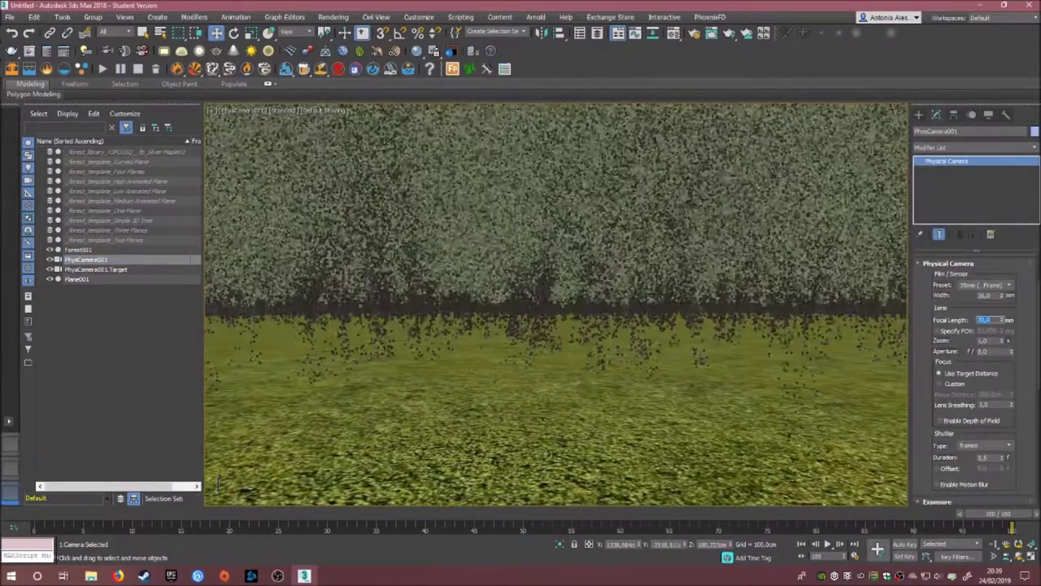
pyautogui.scroll(-3, 925, 375)
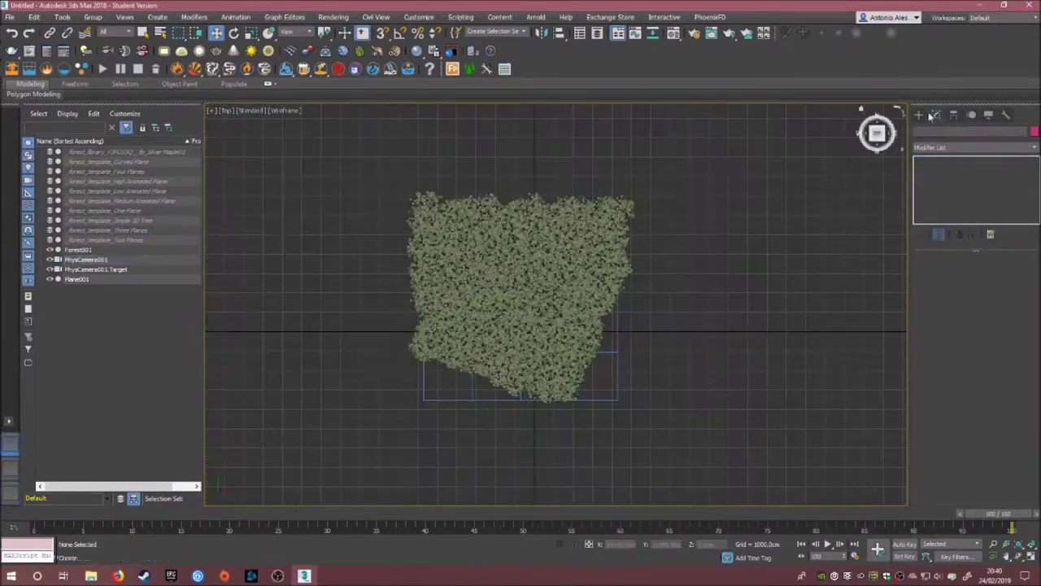
# Step: Save the scene as Forest.max in a new folder and render the camera view
pyautogui.press('c')
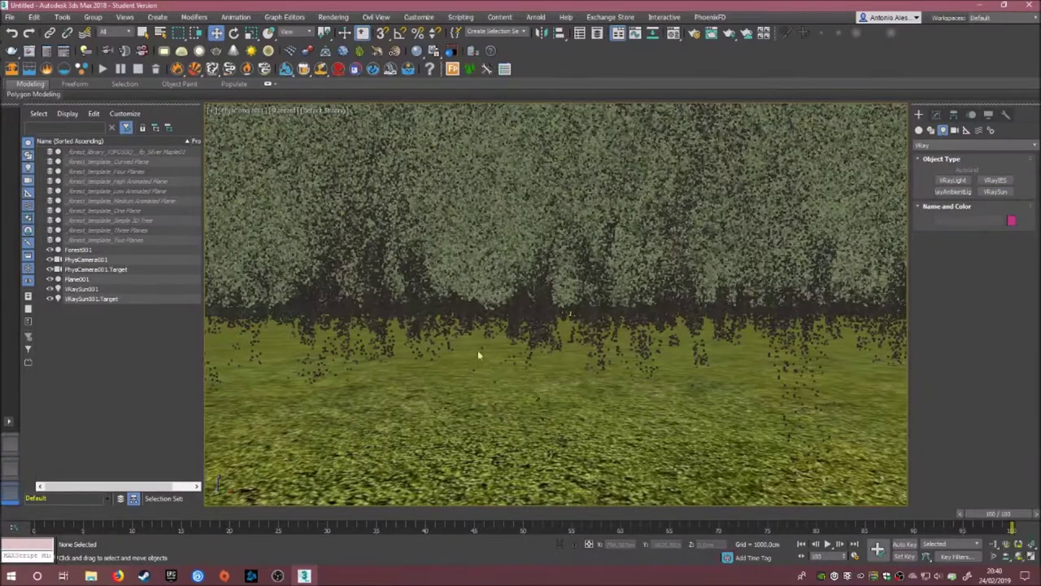
pyautogui.hotkey('ctrl', 's')
pyautogui.press('Return')
pyautogui.press('Return')
pyautogui.press('Return')
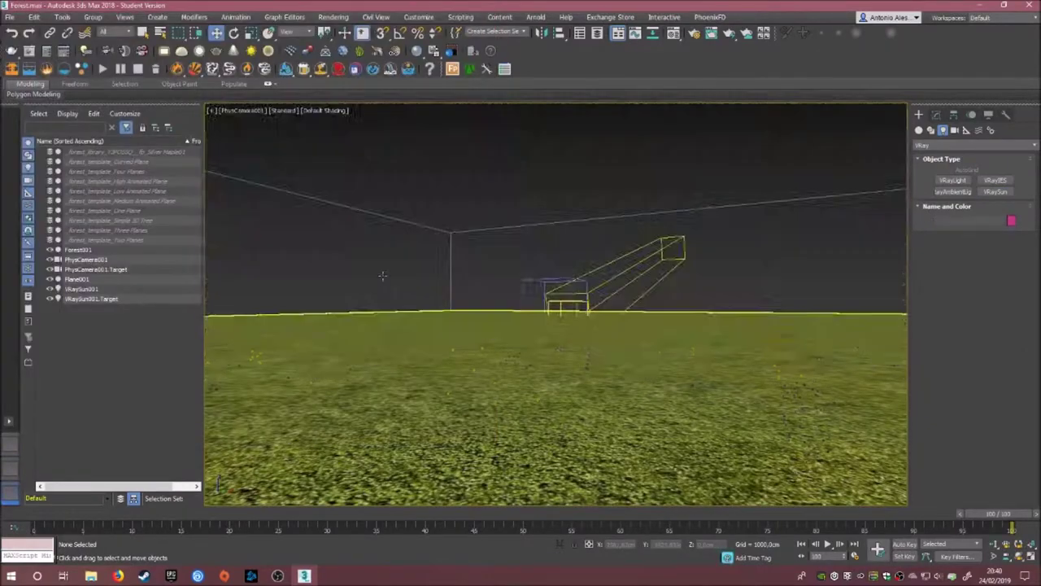
pyautogui.hotkey('shift', 'q')
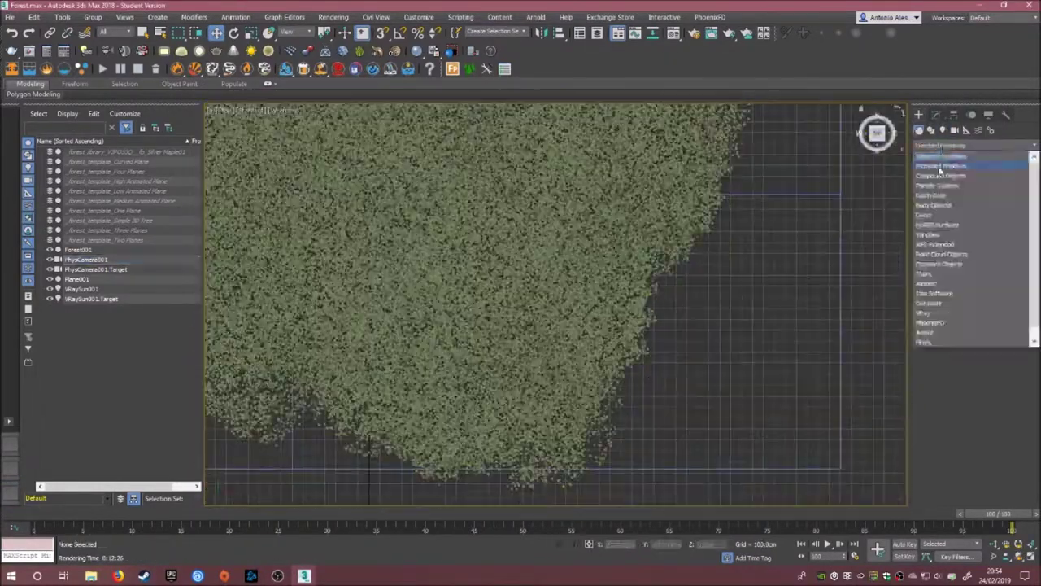
pyautogui.click(968, 154)
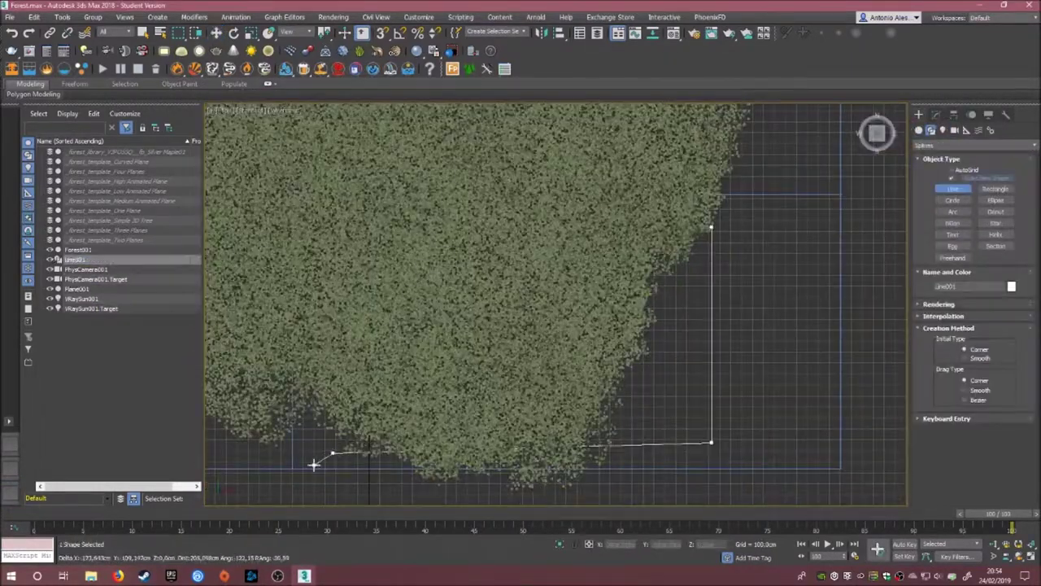
# Step: Finish the Line001 spline along the forest edge and return to the shaded camera view
pyautogui.rightClick(313, 465)
pyautogui.press('p')
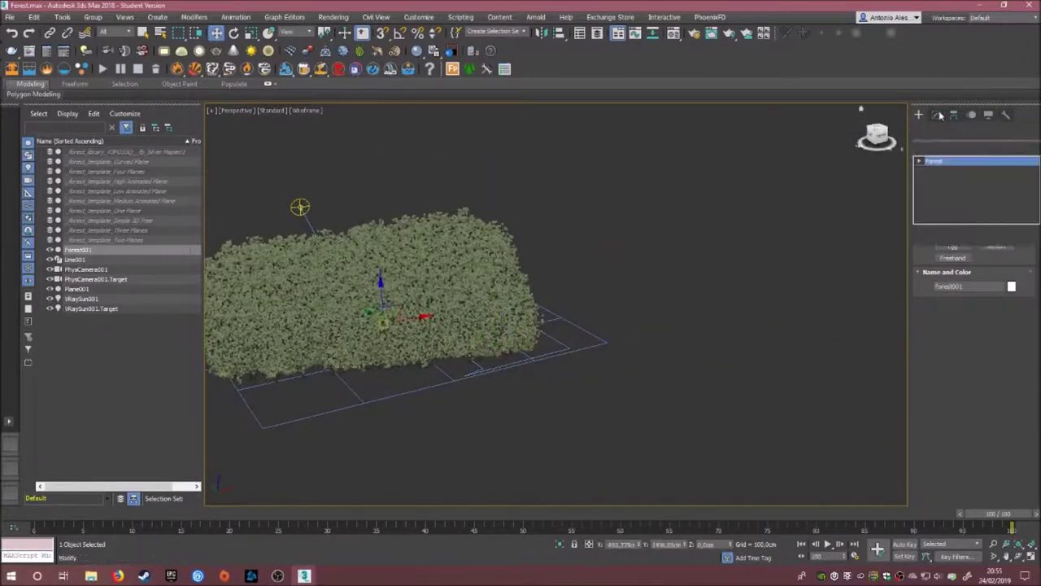
pyautogui.scroll(-1, 985, 358)
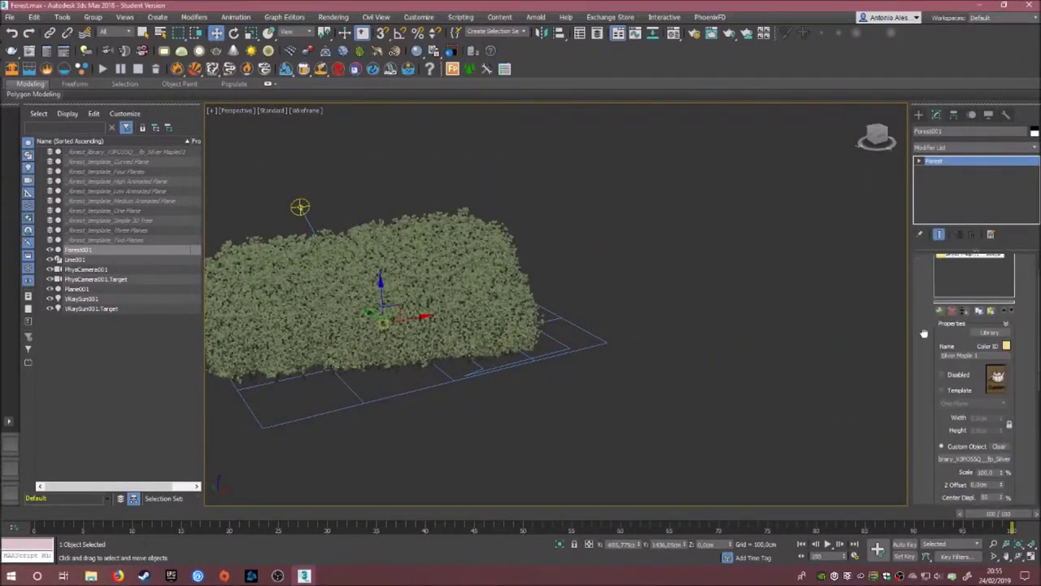
pyautogui.press('F3')
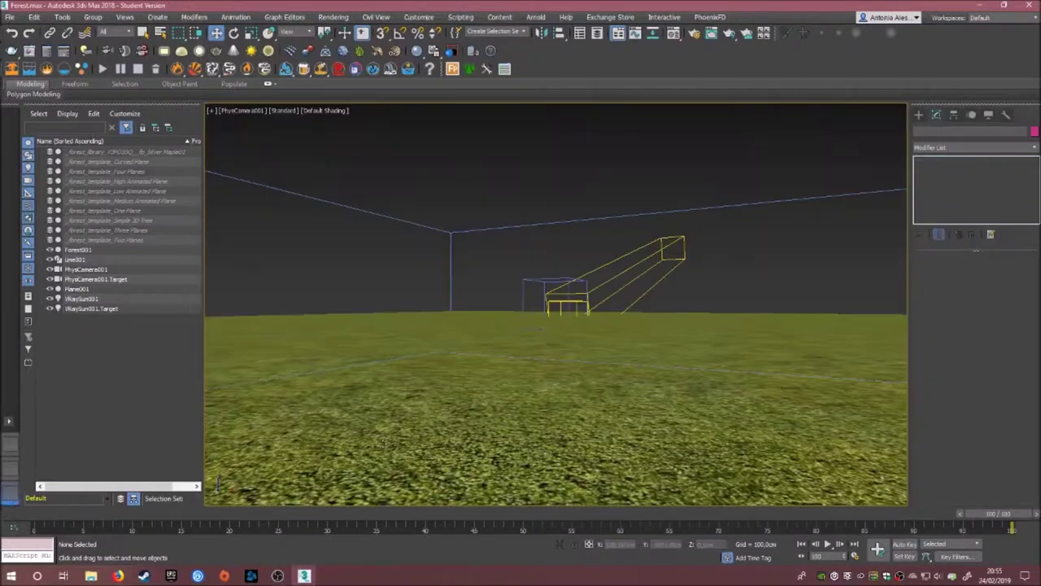
pyautogui.press('c')
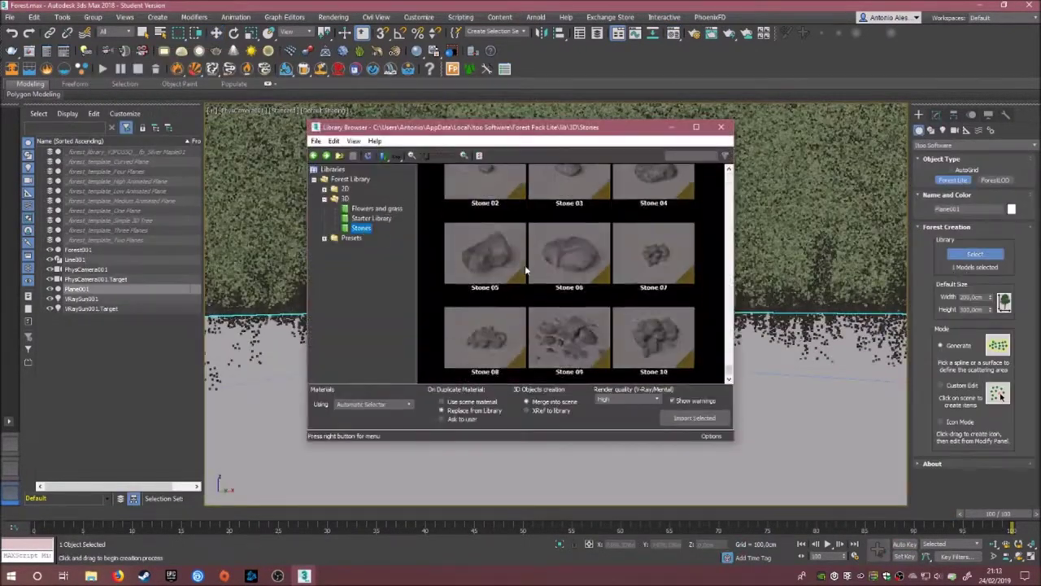
# Step: Import the Wild grass model from the library as the Forest002 scatter
pyautogui.click(681, 420)
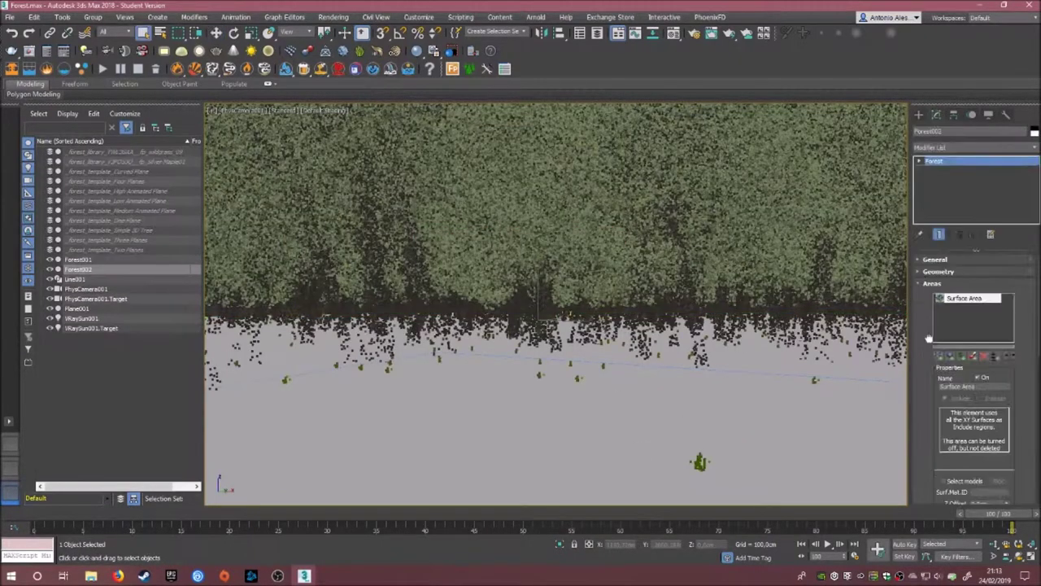
pyautogui.scroll(-1, 933, 352)
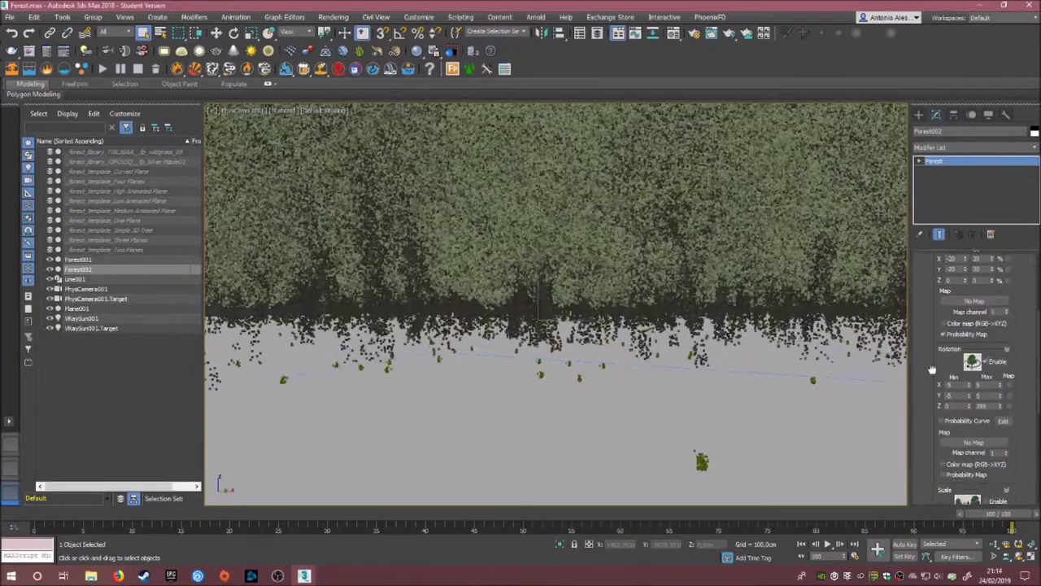
pyautogui.click(919, 115)
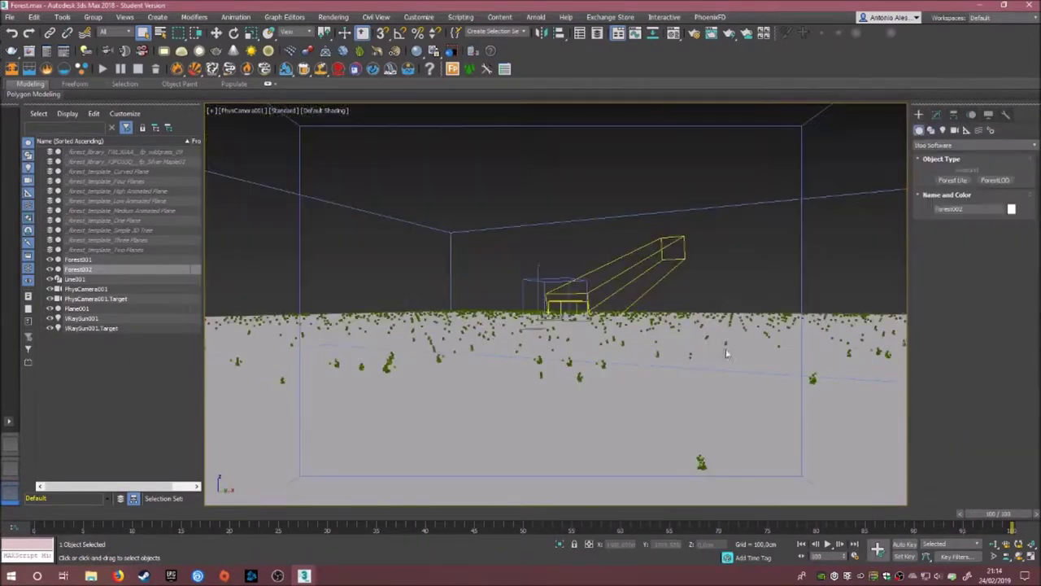
# Step: Create a Forest Lite object using the Layered_Lawns Unkempt Lawn AIO 1 (large) preset
pyautogui.click(952, 180)
pyautogui.click(974, 253)
pyautogui.press('BackSpace')
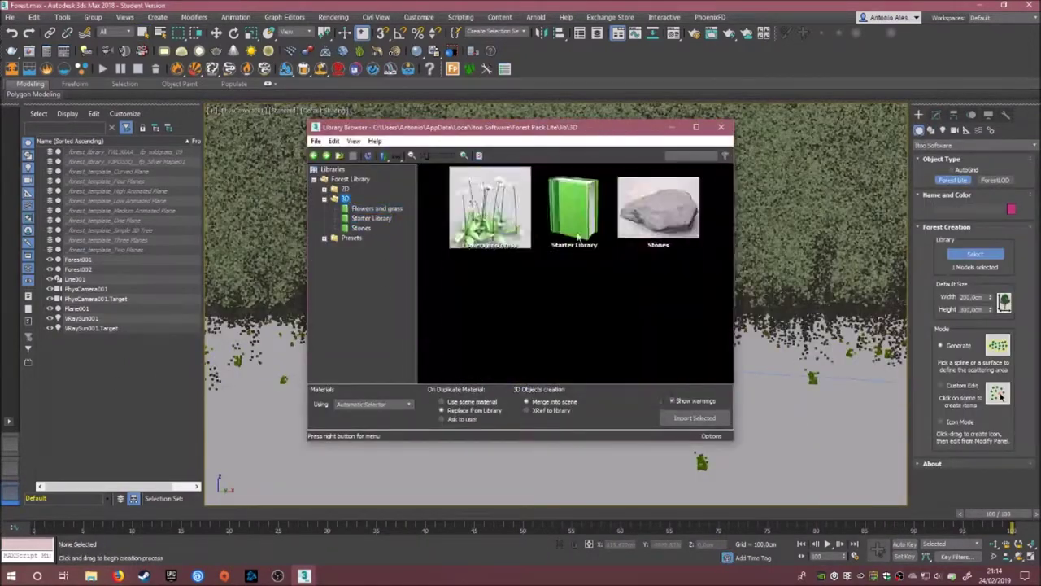
pyautogui.doubleClick(520, 229)
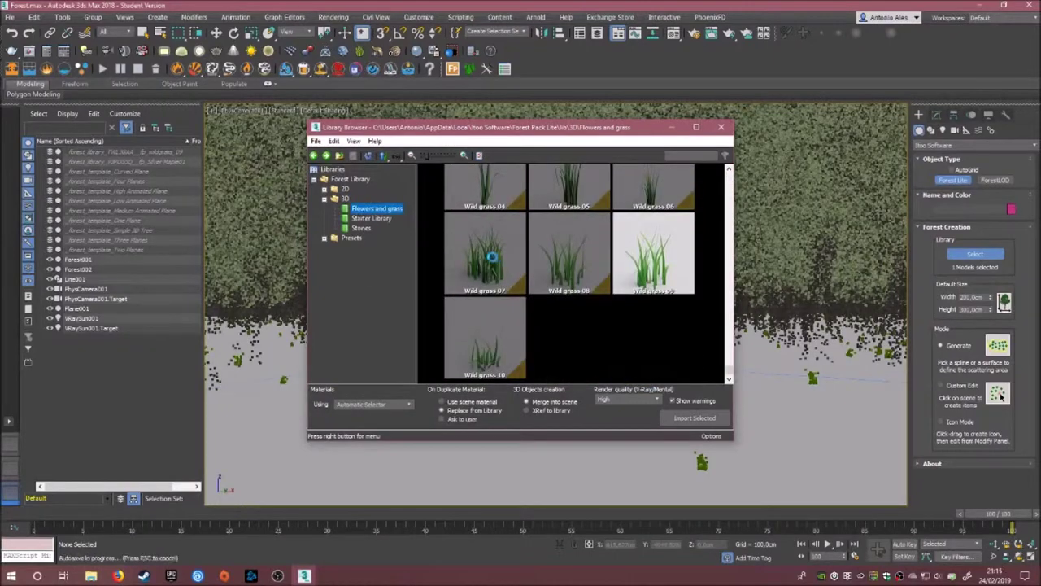
pyautogui.click(339, 156)
pyautogui.click(351, 238)
pyautogui.scroll(-3, 488, 276)
pyautogui.scroll(-3, 464, 264)
pyautogui.scroll(-3, 511, 280)
pyautogui.click(325, 237)
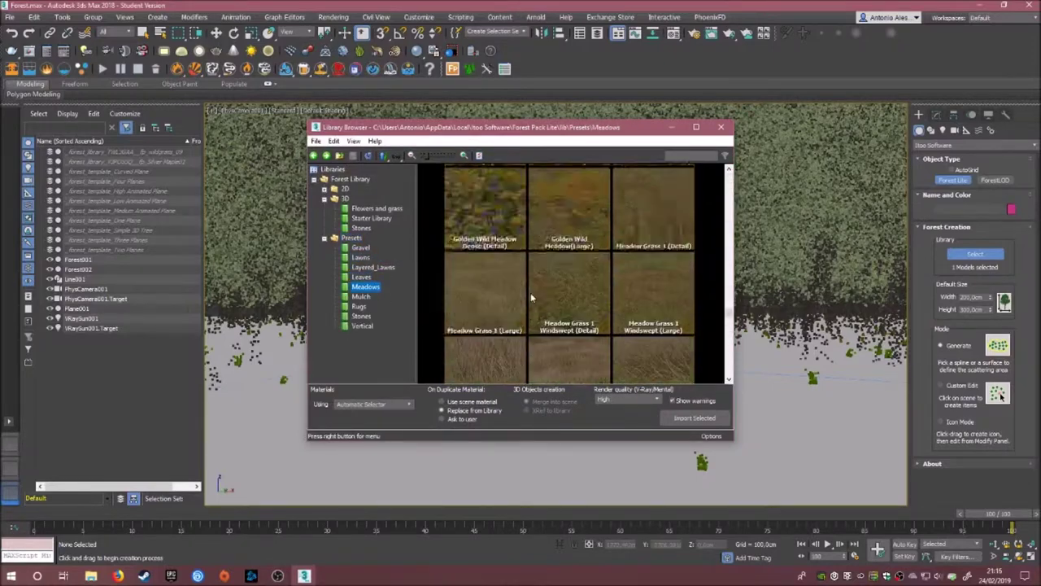
pyautogui.press('Down')
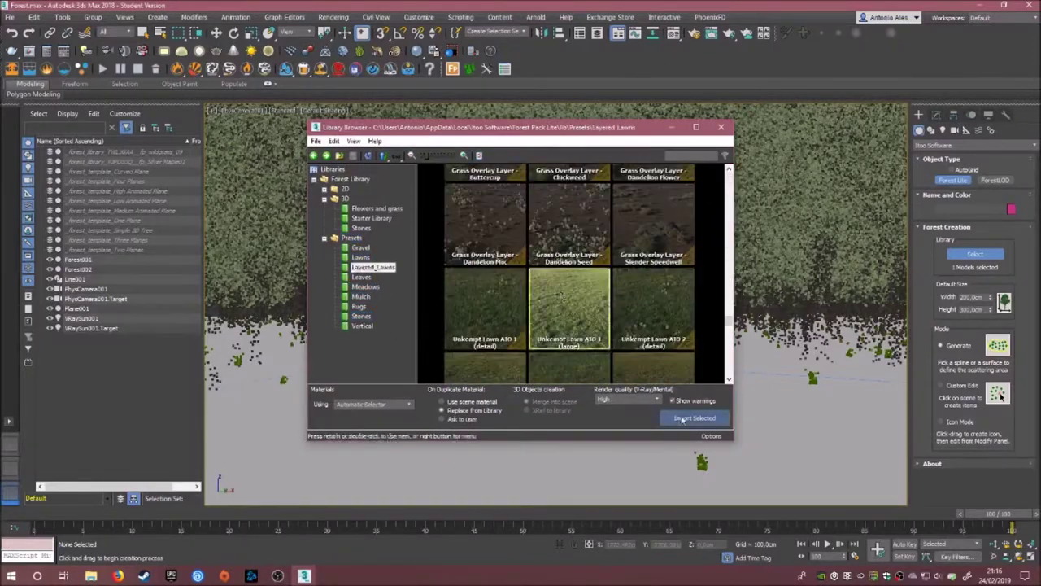
pyautogui.click(683, 418)
# Step: Inspect the ground plane's material and test-render the lawn from the camera view
pyautogui.click(622, 278)
pyautogui.press('m')
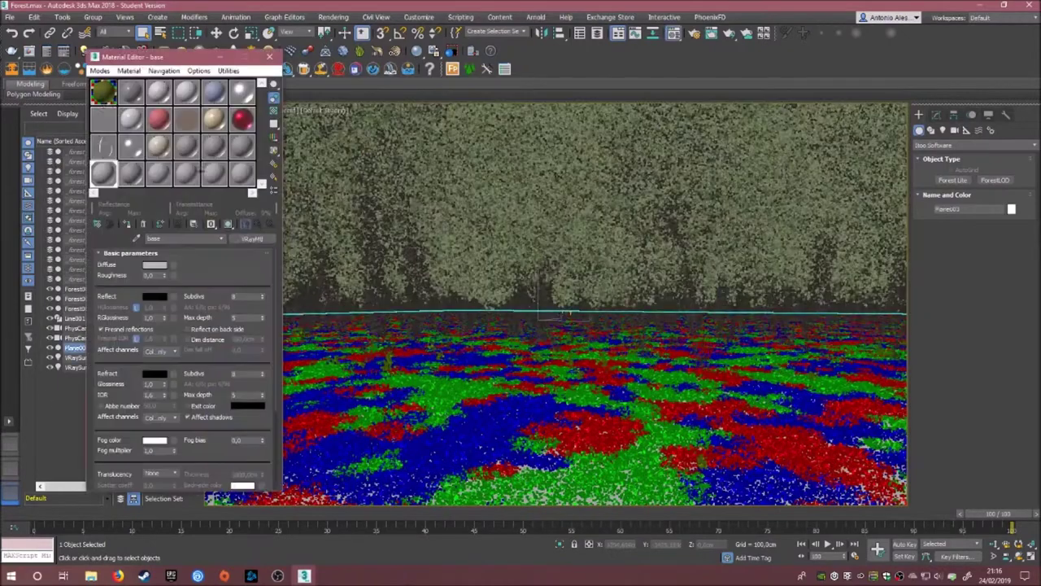
pyautogui.press('m')
pyautogui.press('t')
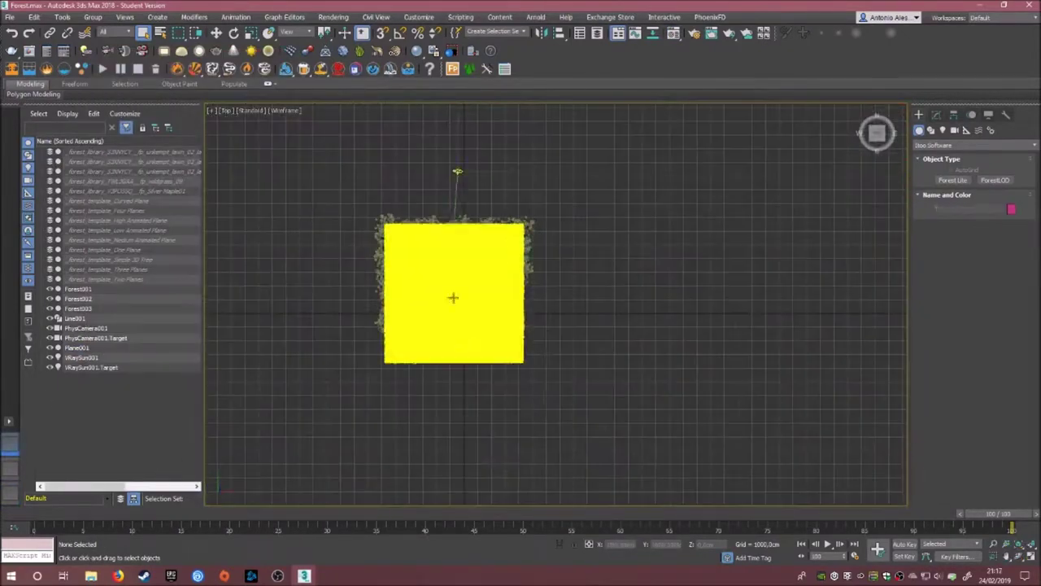
pyautogui.scroll(3, 492, 379)
pyautogui.press('c')
pyautogui.hotkey('shift', 'q')
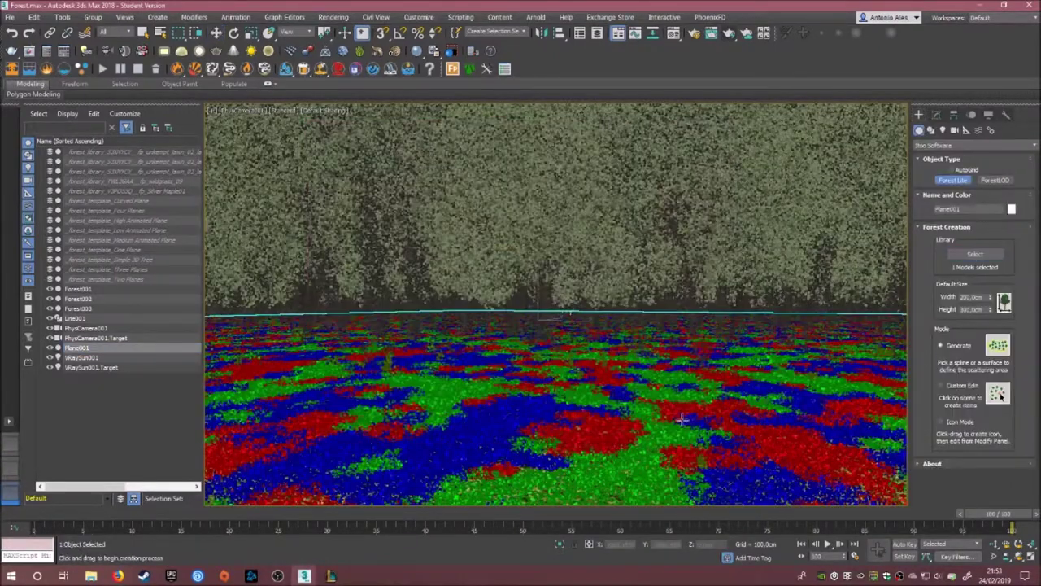
pyautogui.click(424, 396)
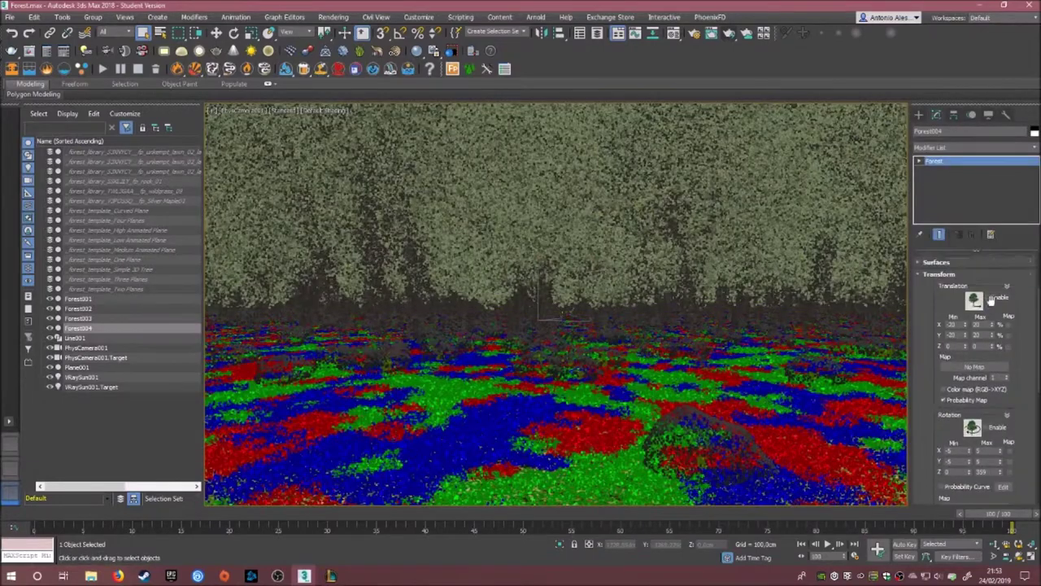
# Step: Make the rock scatter sparser and draw a Line002 boundary in the Top view
pyautogui.click(990, 299)
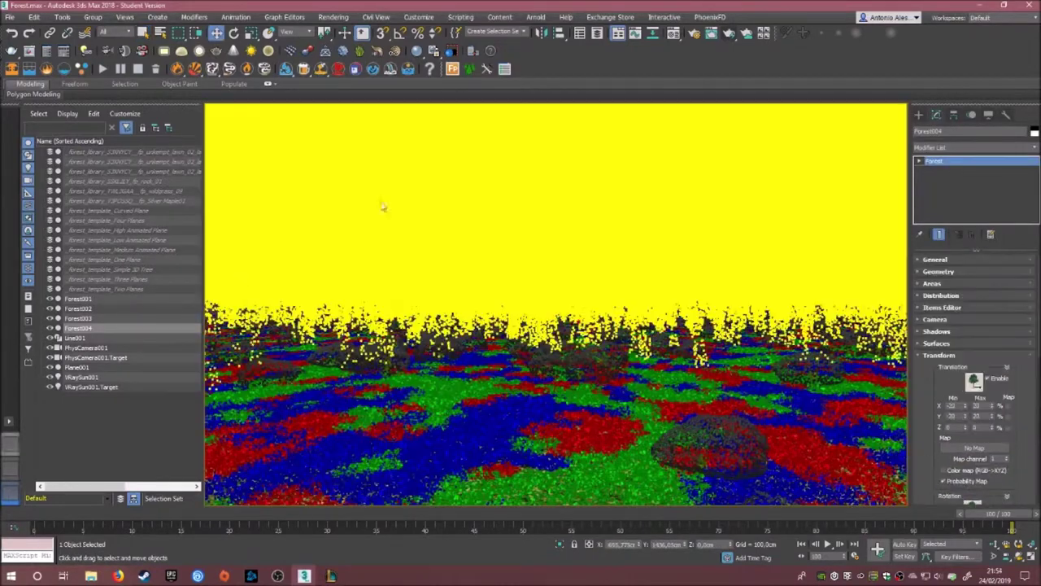
pyautogui.click(382, 206)
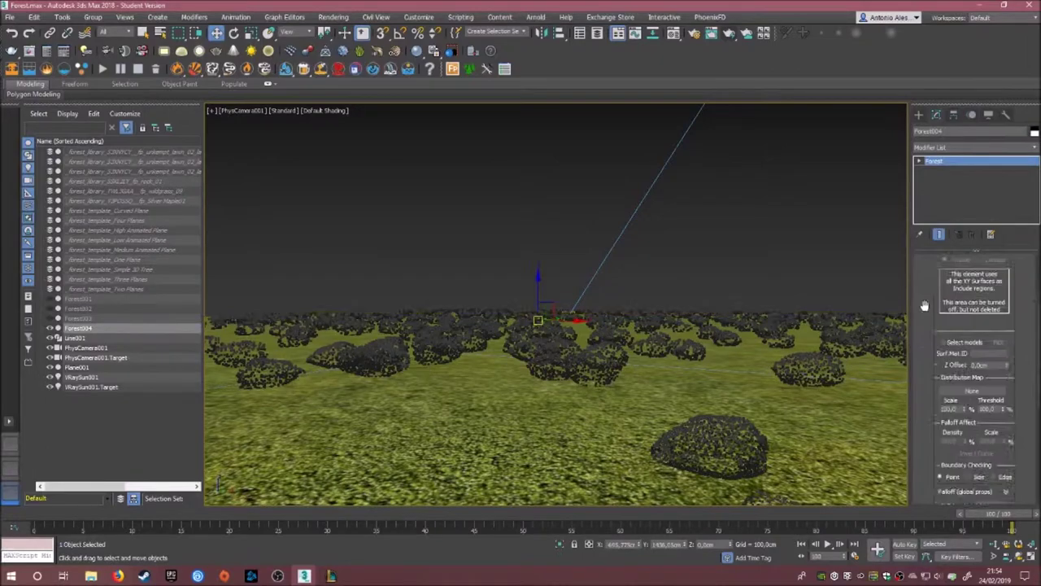
pyautogui.press('t')
pyautogui.click(919, 114)
pyautogui.click(931, 130)
pyautogui.click(952, 189)
pyautogui.click(439, 418)
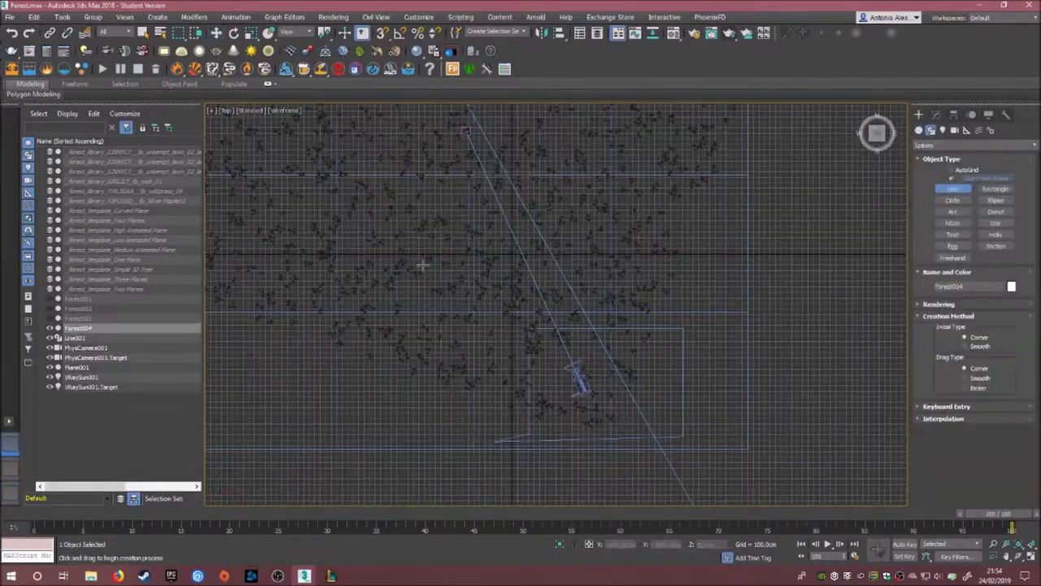
# Step: Check the Rock 01 scatter's geometry settings from the camera view
pyautogui.hotkey('shift', 'z')
pyautogui.hotkey('shift', 'z')
pyautogui.click(935, 271)
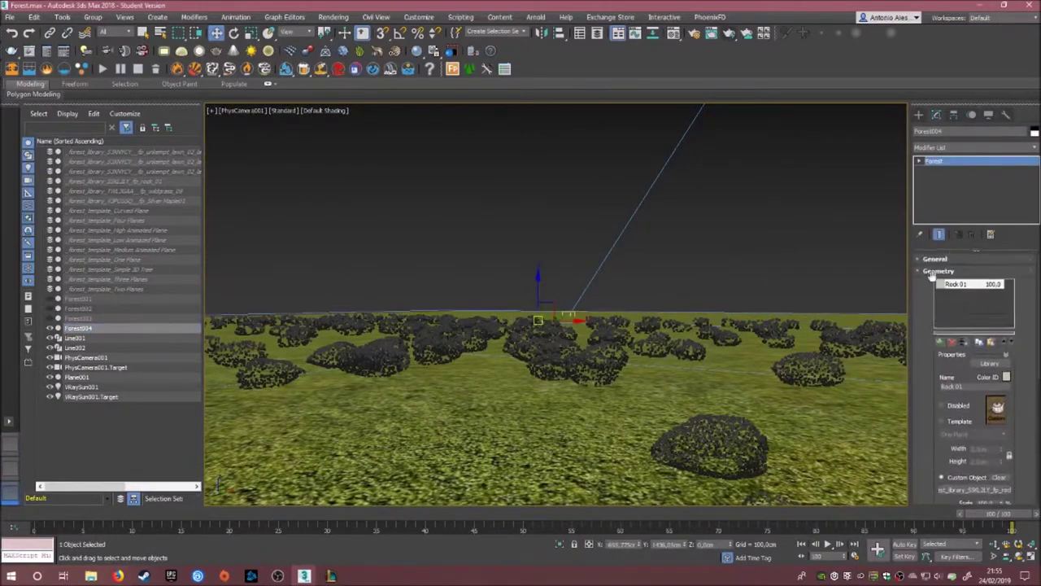
pyautogui.scroll(-5, 925, 438)
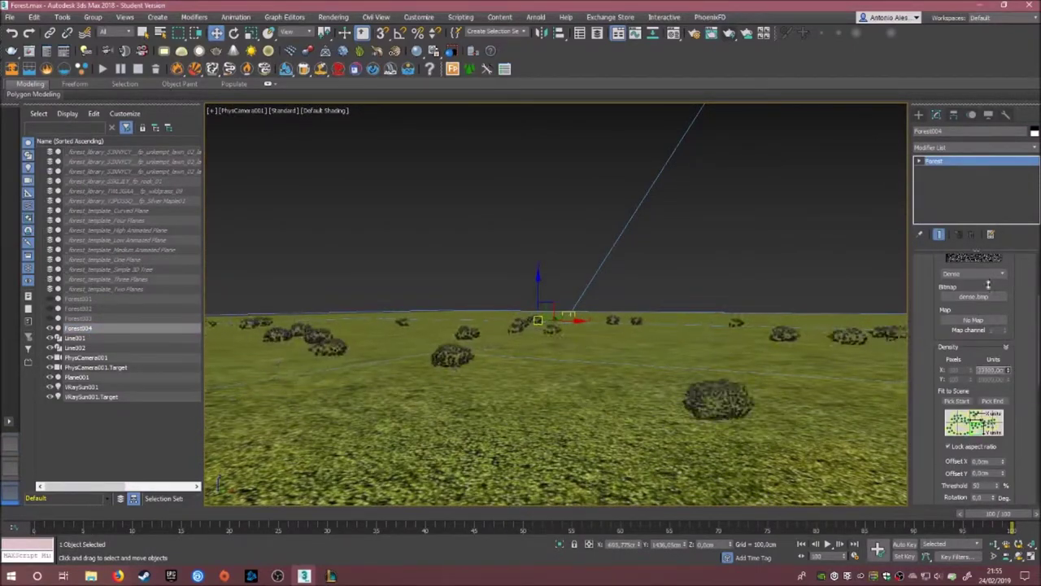
pyautogui.click(50, 329)
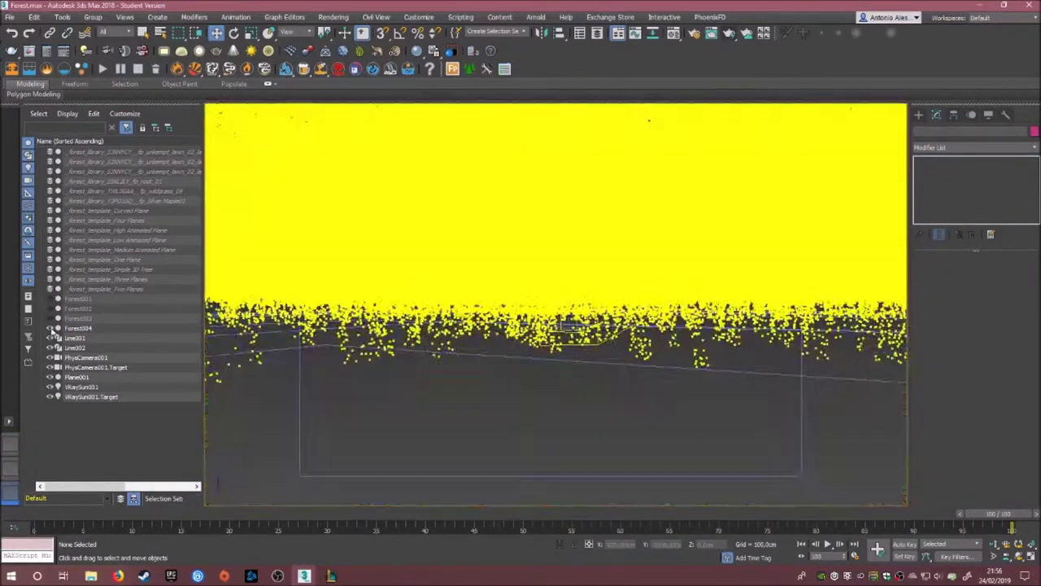
# Step: Switch the scene fog to Layered and render a first V-Ray test of the forest
pyautogui.press('8')
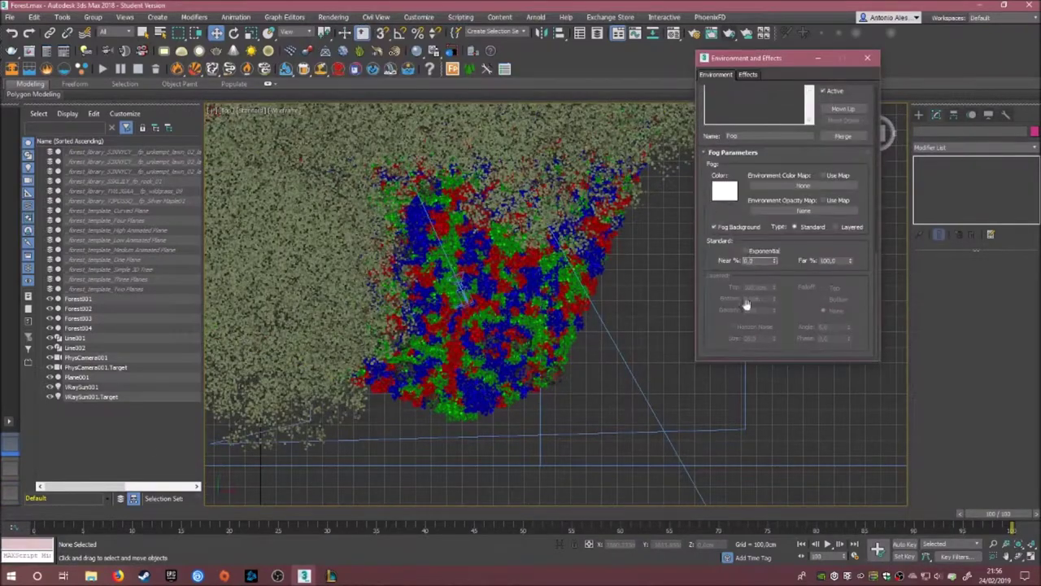
pyautogui.hotkey('shift', 'q')
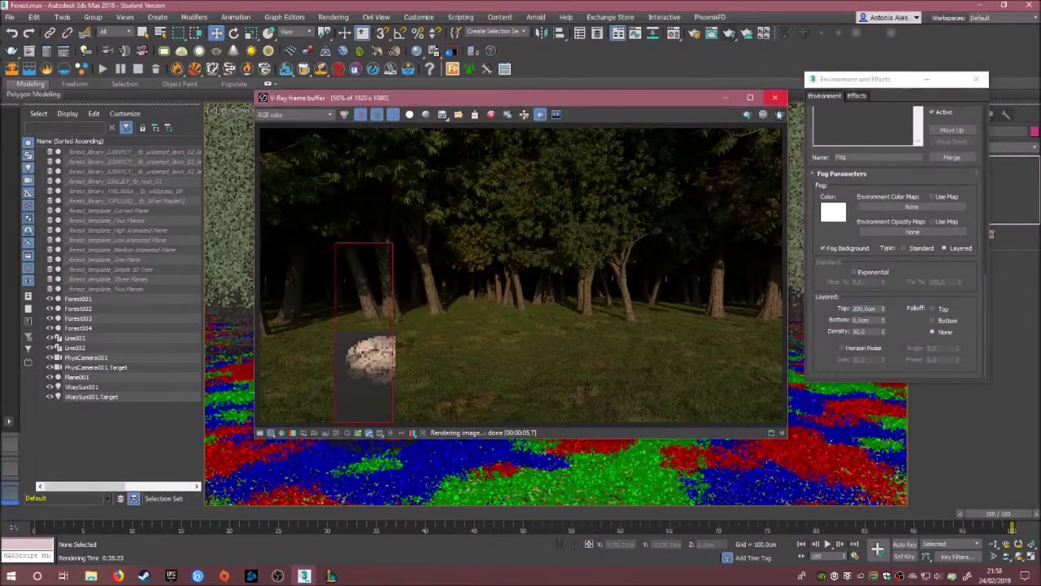
# Step: Re-render fog test regions while thinning the layered fog to top 50 cm, density 20
pyautogui.click(779, 115)
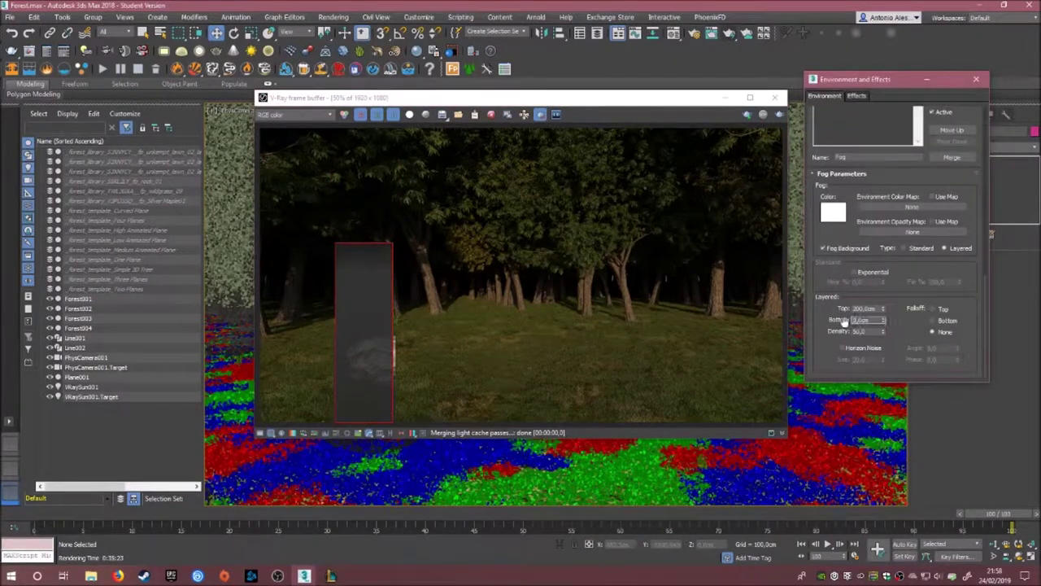
pyautogui.click(780, 115)
pyautogui.click(768, 118)
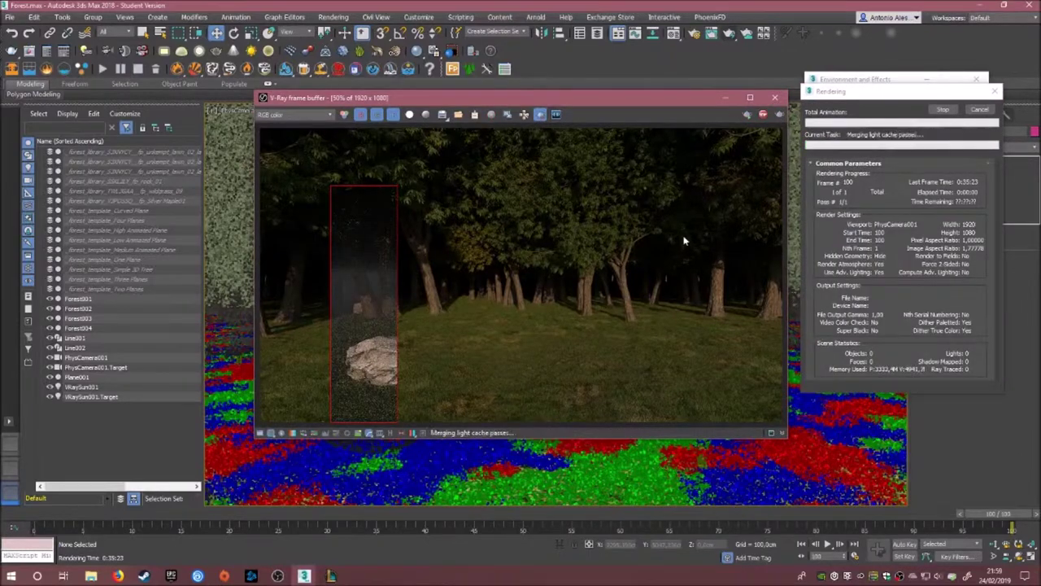
pyautogui.click(762, 114)
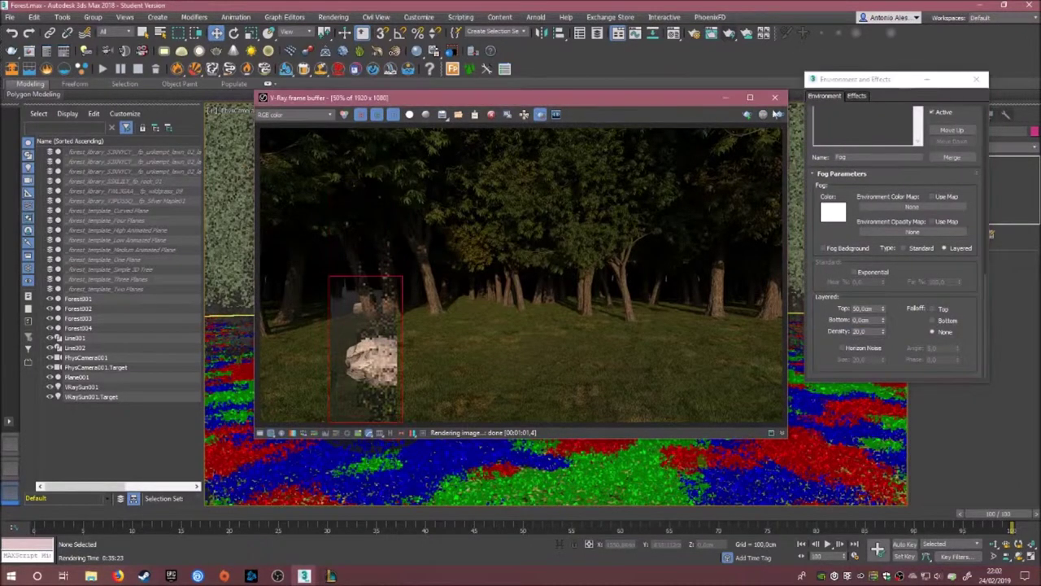
pyautogui.hotkey('shift', 'q')
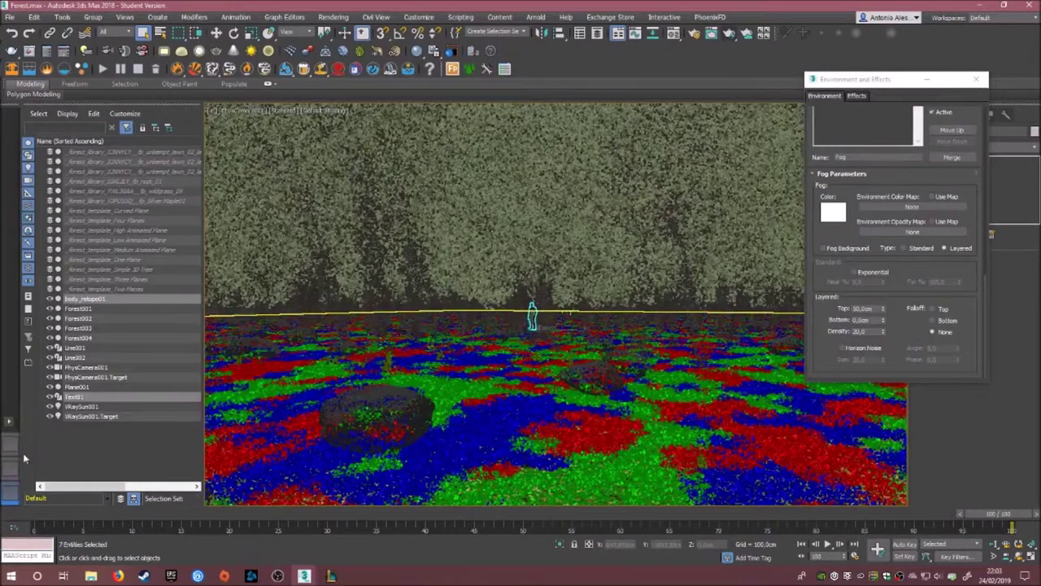
# Step: Zoom in on the standing figure to check it within the thin ground fog
pyautogui.scroll(5, 438, 339)
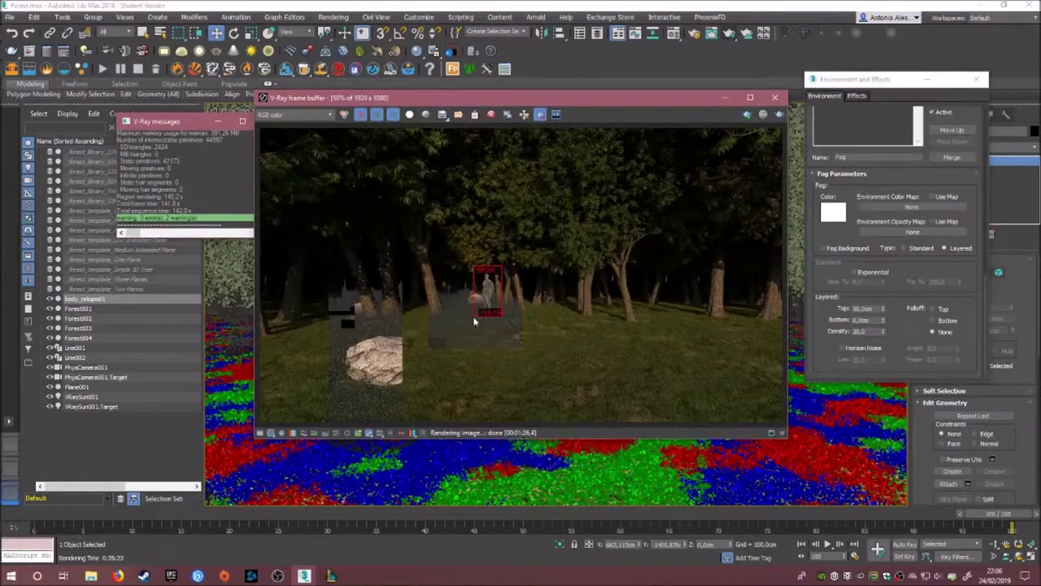
# Step: Lower the fog top to 20 cm and add the average_man_02 folder as an external files path
pyautogui.click(867, 308)
pyautogui.click(419, 16)
pyautogui.click(456, 116)
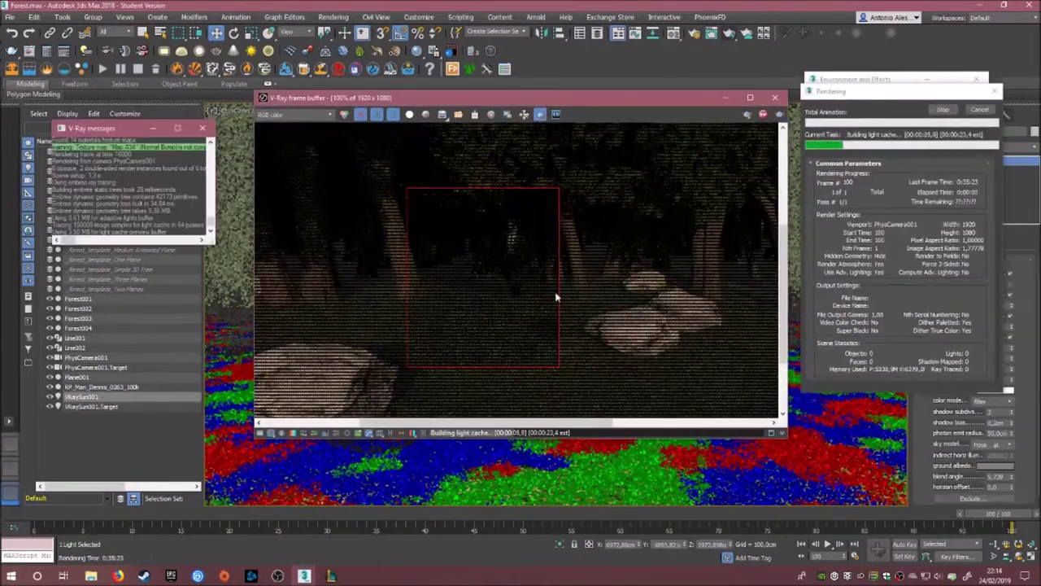
# Step: Set Fog Falloff to None and render the full forest frame with rocks and figure
pyautogui.click(933, 331)
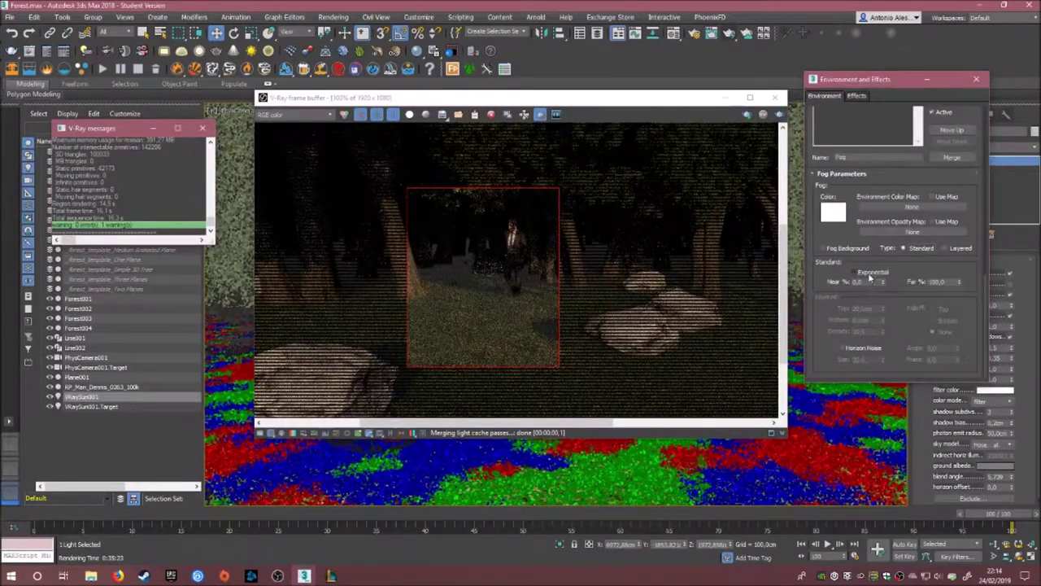
pyautogui.hotkey('shift', 'q')
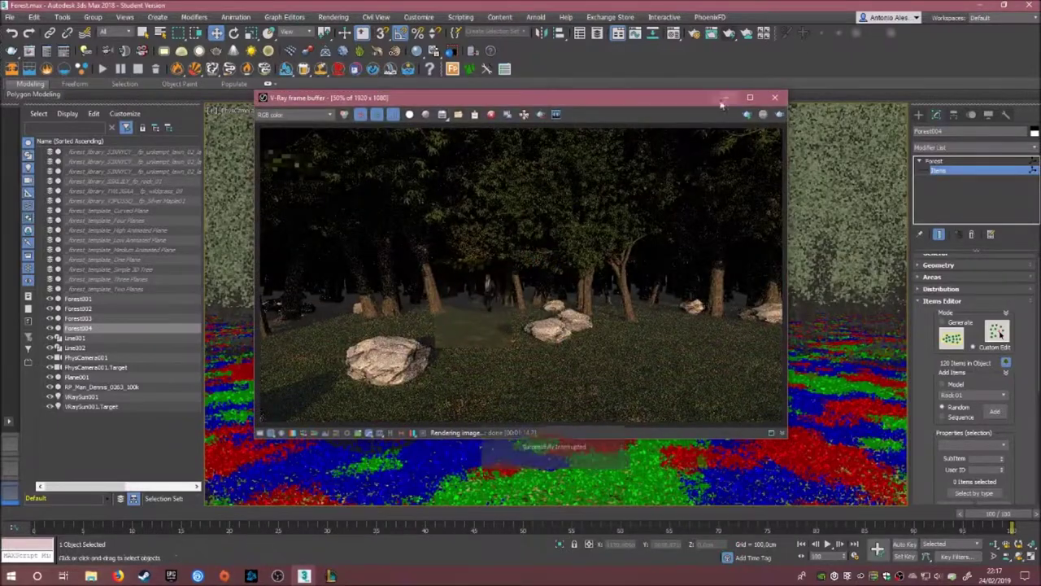
pyautogui.hotkey('shift', 'q')
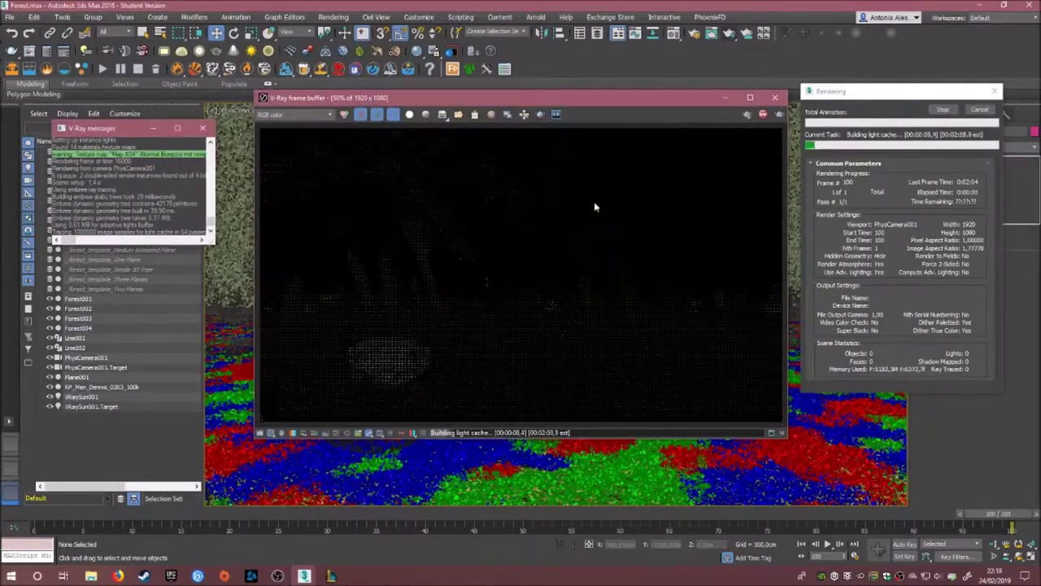
# Step: Give the layered fog a Top falloff with Bottom 5, then run the final 1920×1080 render
pyautogui.click(333, 17)
pyautogui.click(342, 102)
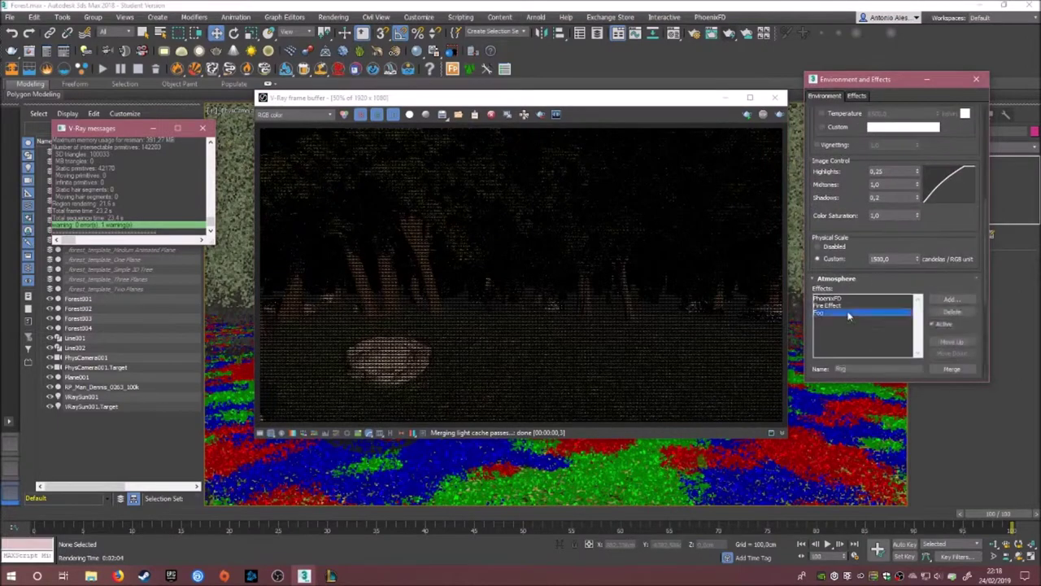
pyautogui.click(856, 316)
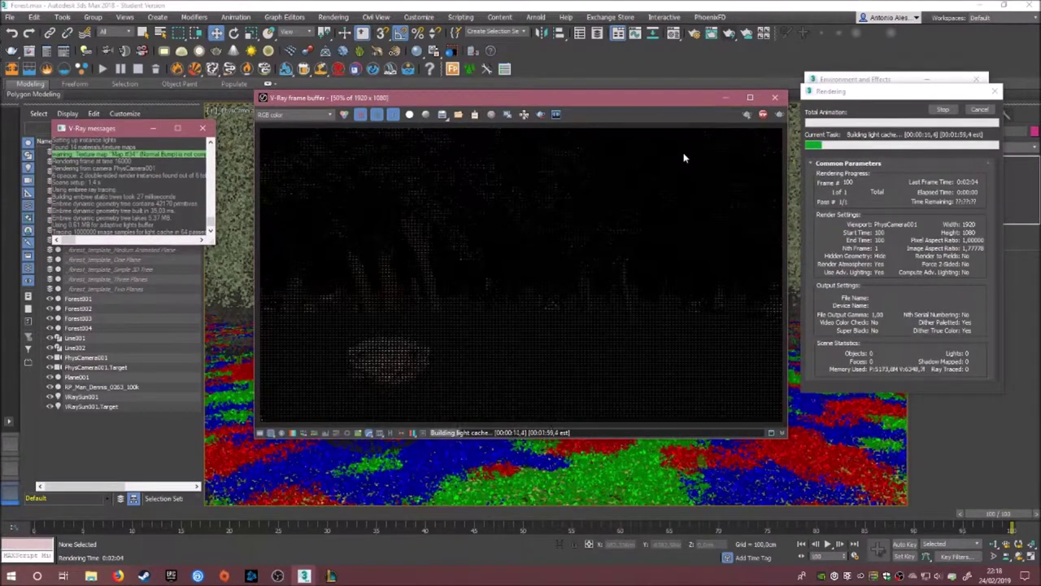
pyautogui.click(932, 309)
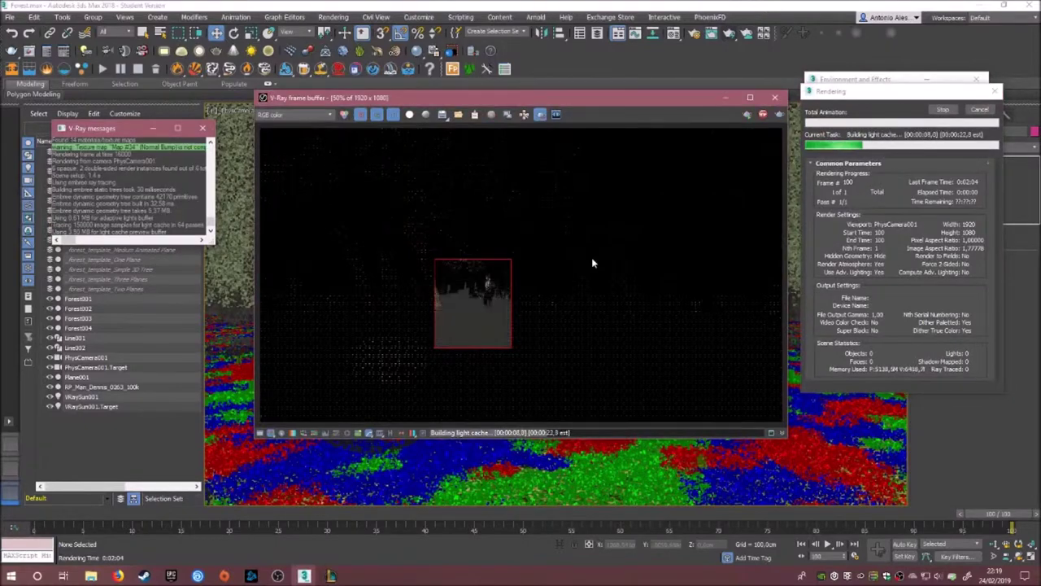
pyautogui.click(764, 116)
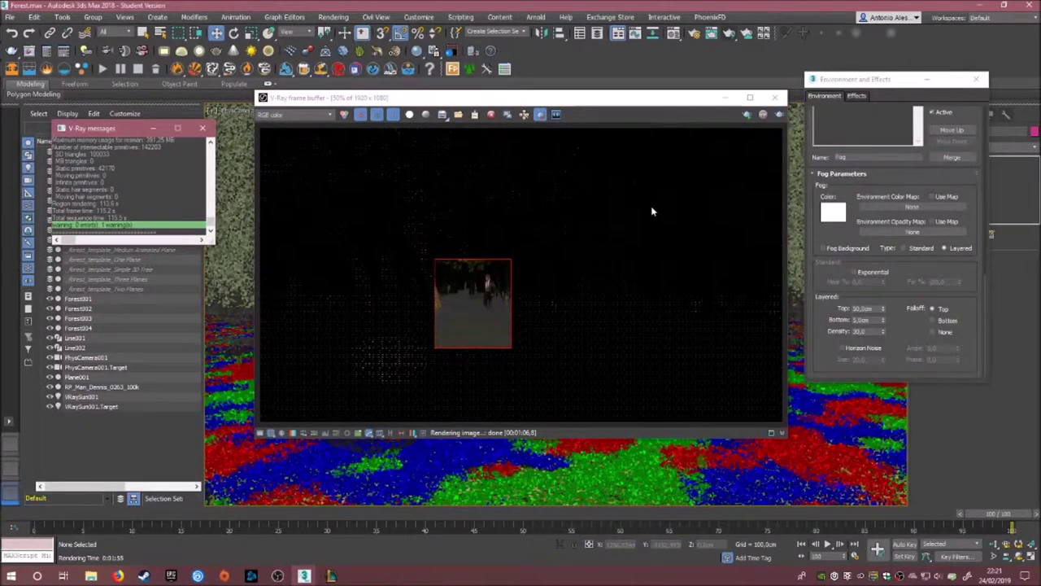
pyautogui.hotkey('shift', 'q')
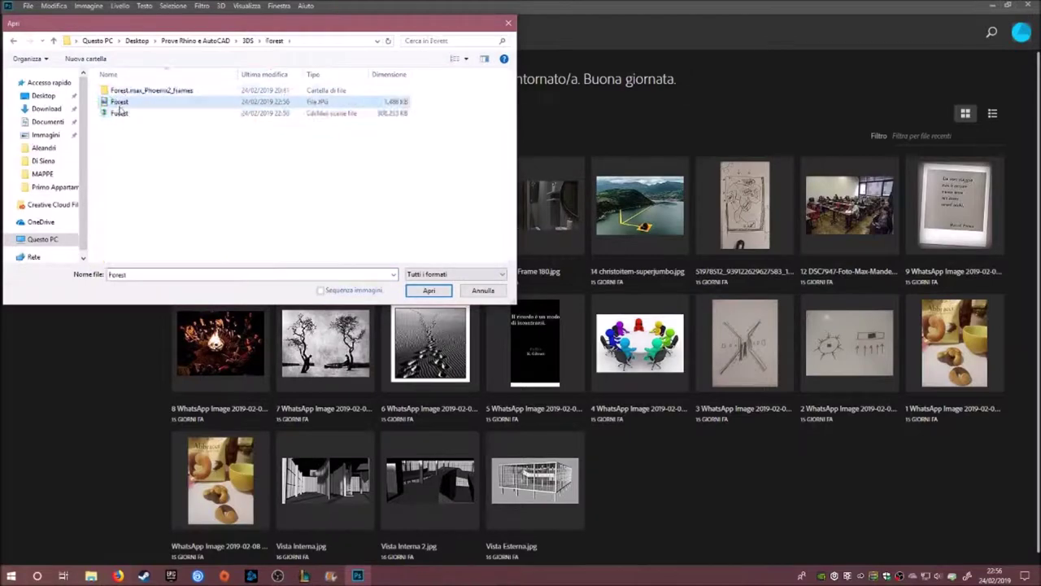
# Step: Open Forest.jpg and apply Camera Raw with Temperature +5, Exposure +0.05 and higher contrast
pyautogui.doubleClick(120, 103)
pyautogui.hotkey('ctrl', 'shift', 'a')
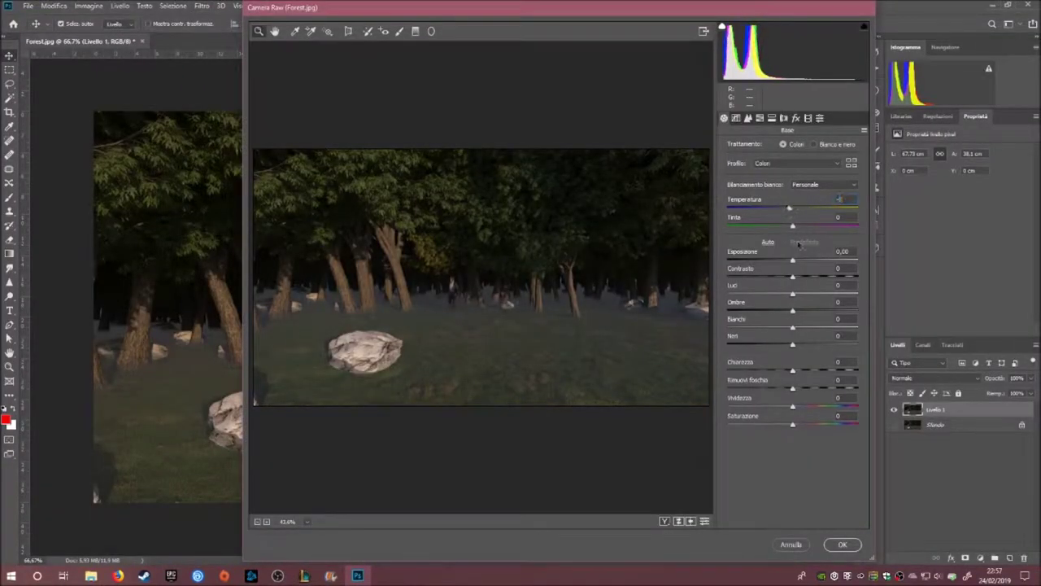
pyautogui.moveTo(793, 260); pyautogui.dragTo(801, 280)
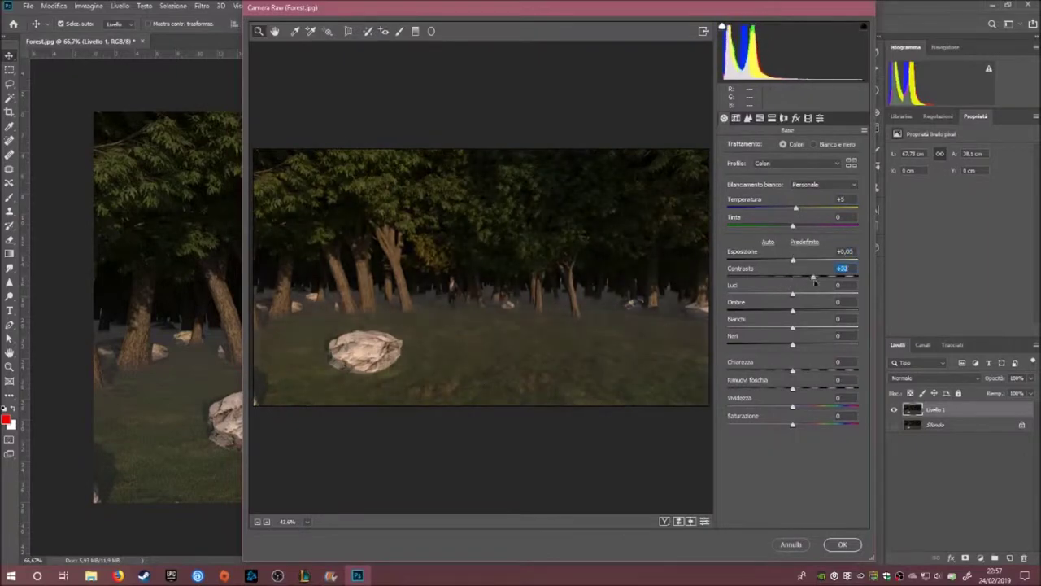